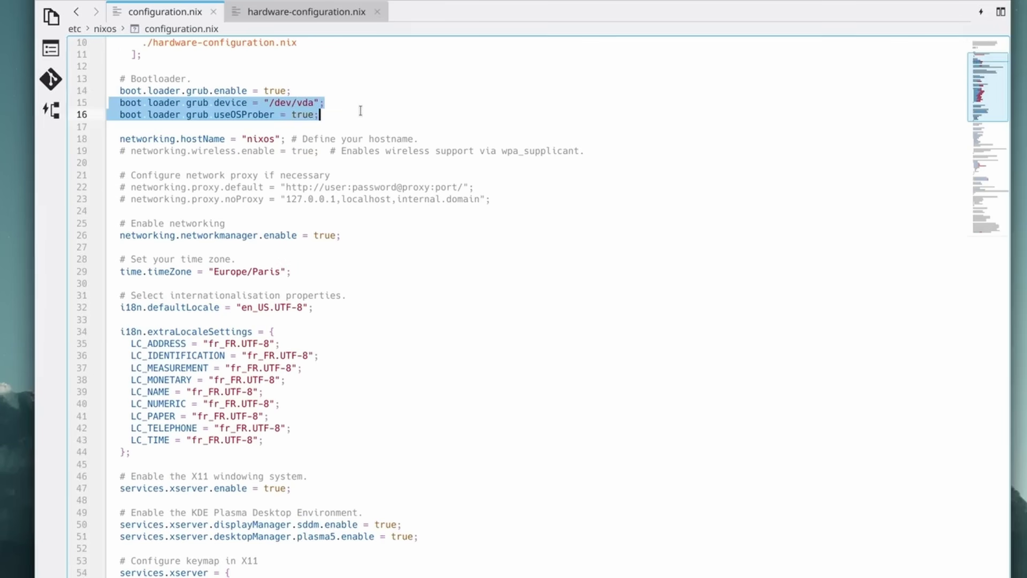
- Browse the template gallery and add the dark 'Introduce your brand' intro layout
left_click(361, 111)
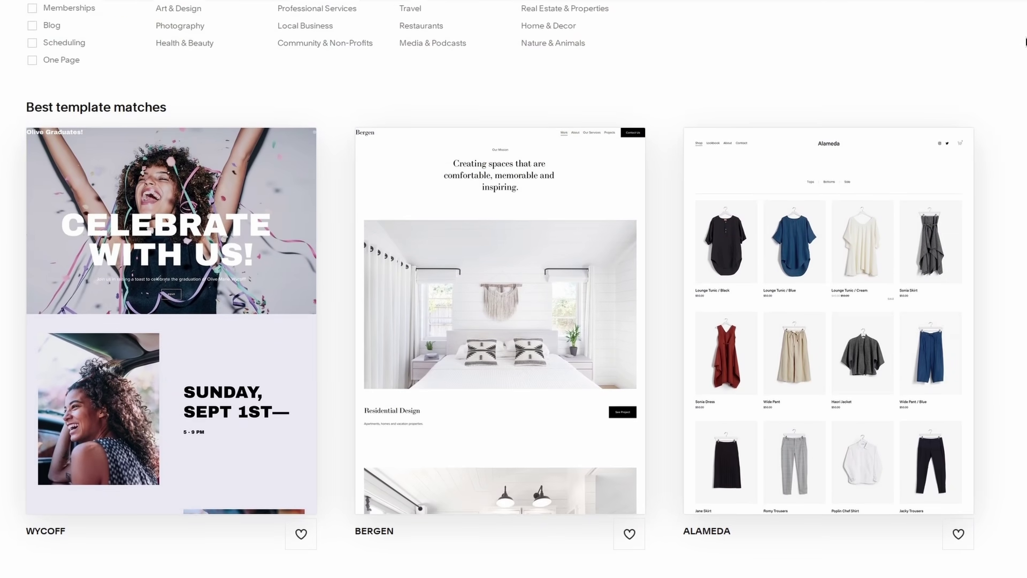
scroll(1024, 51, "down", 9)
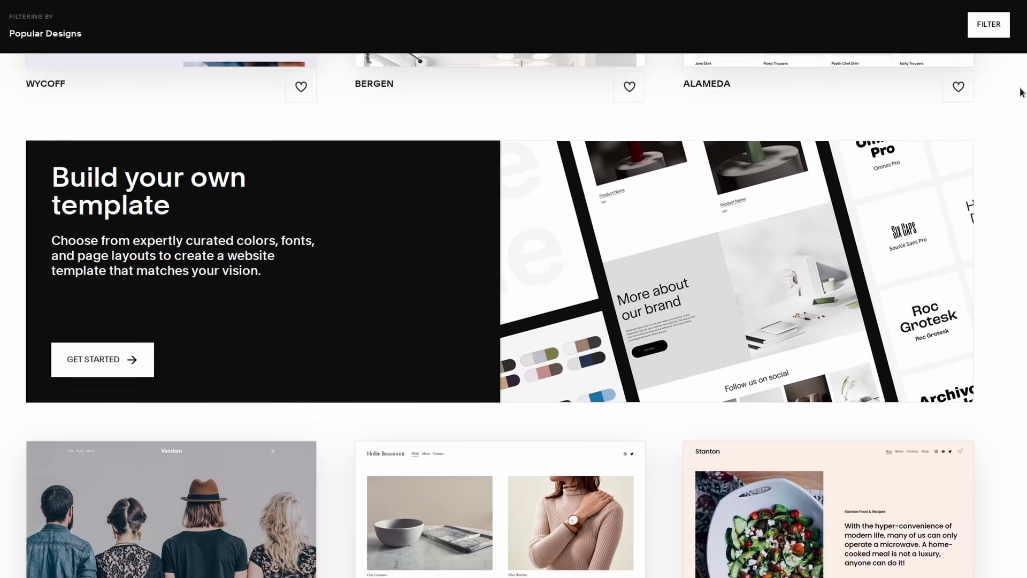
- Add the three-product Featured Products row and an About section to the homepage
scroll(1022, 133, "down", 10)
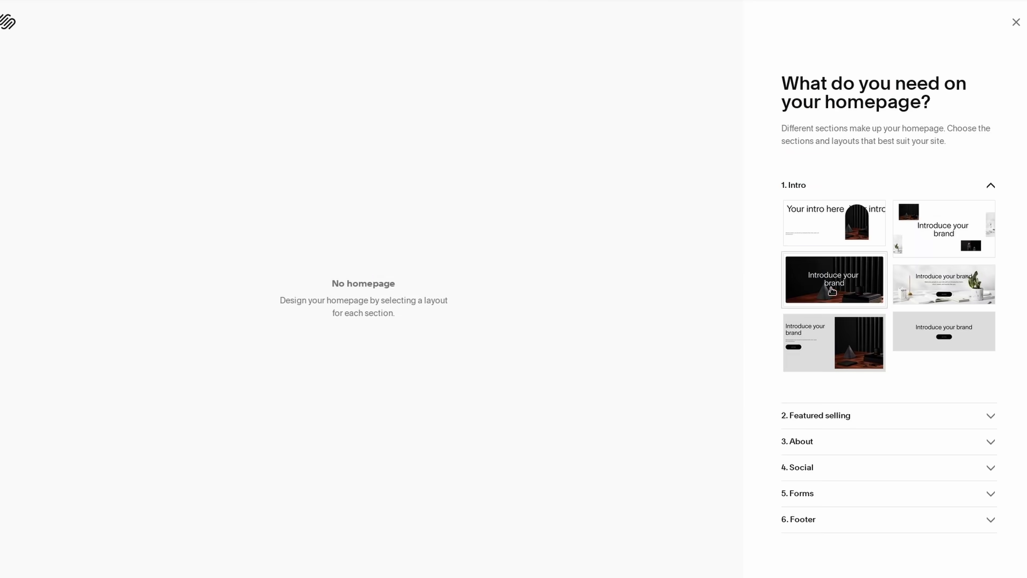
left_click(831, 284)
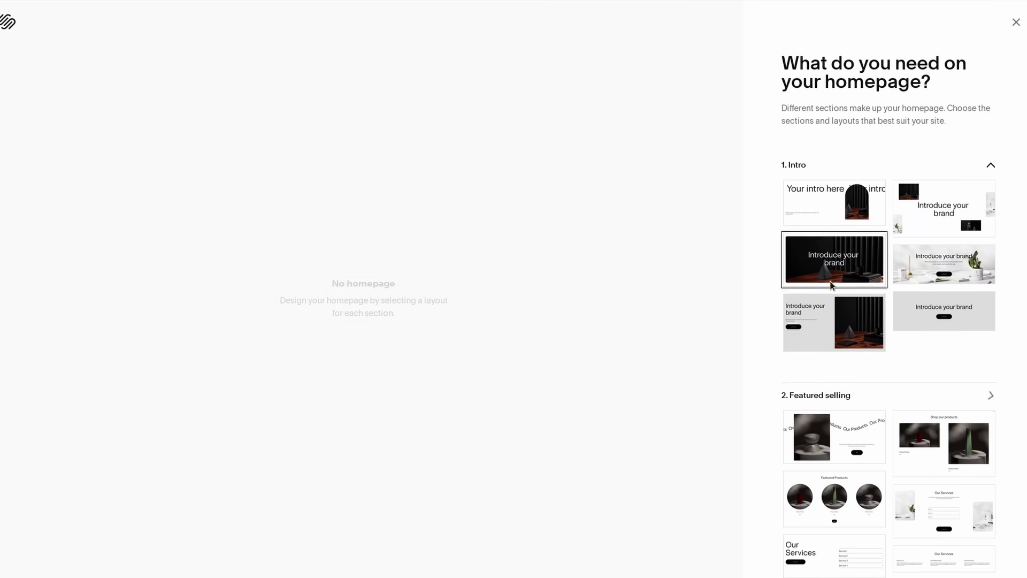
scroll(909, 299, "down", 3)
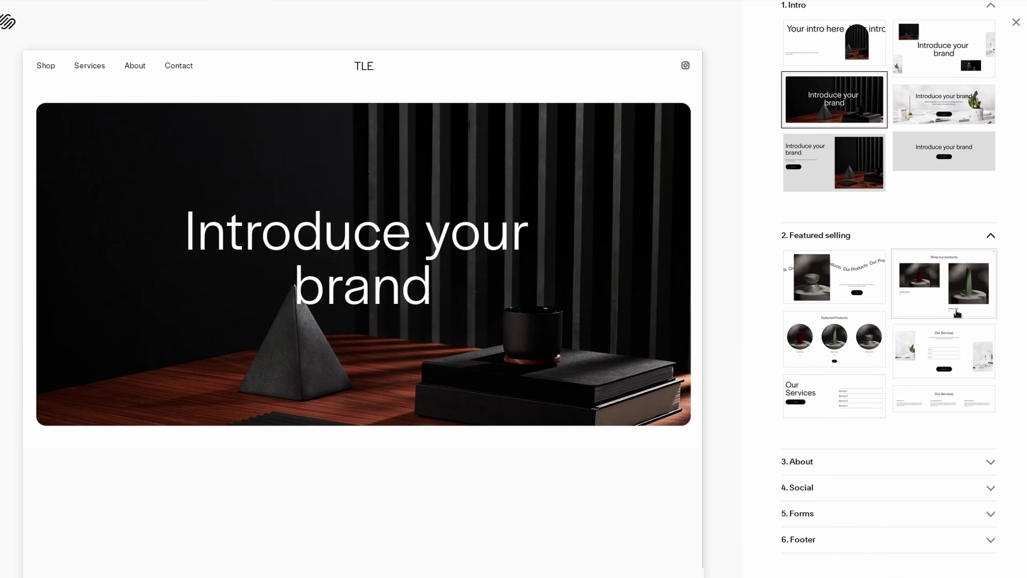
left_click(853, 315)
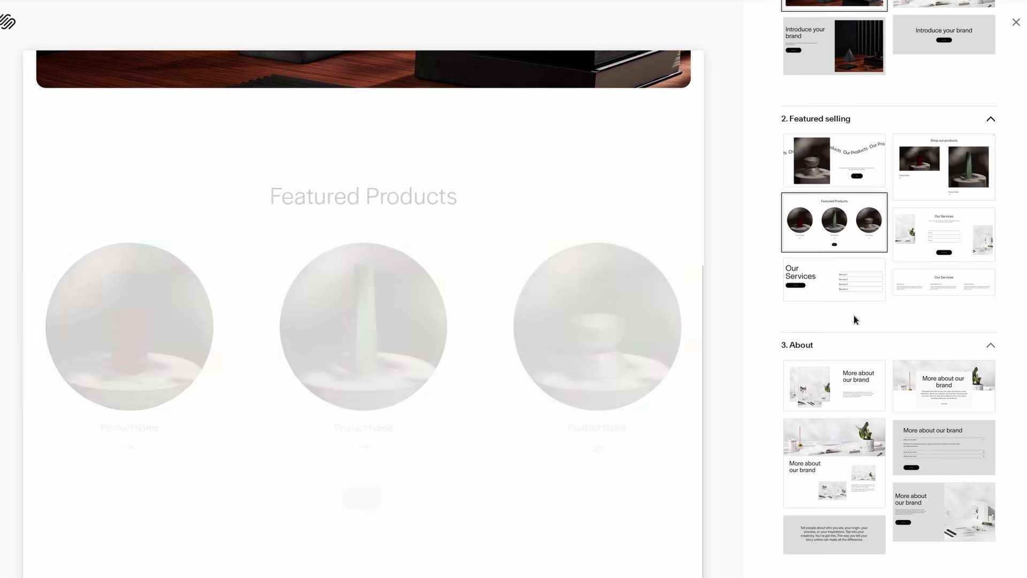
scroll(829, 294, "down", 1)
scroll(855, 289, "down", 1)
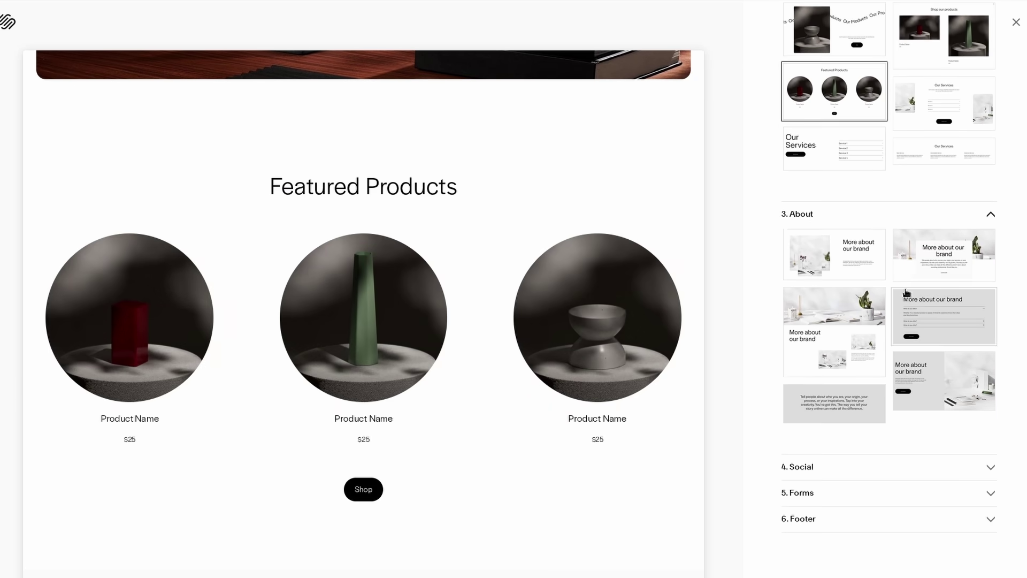
left_click(942, 265)
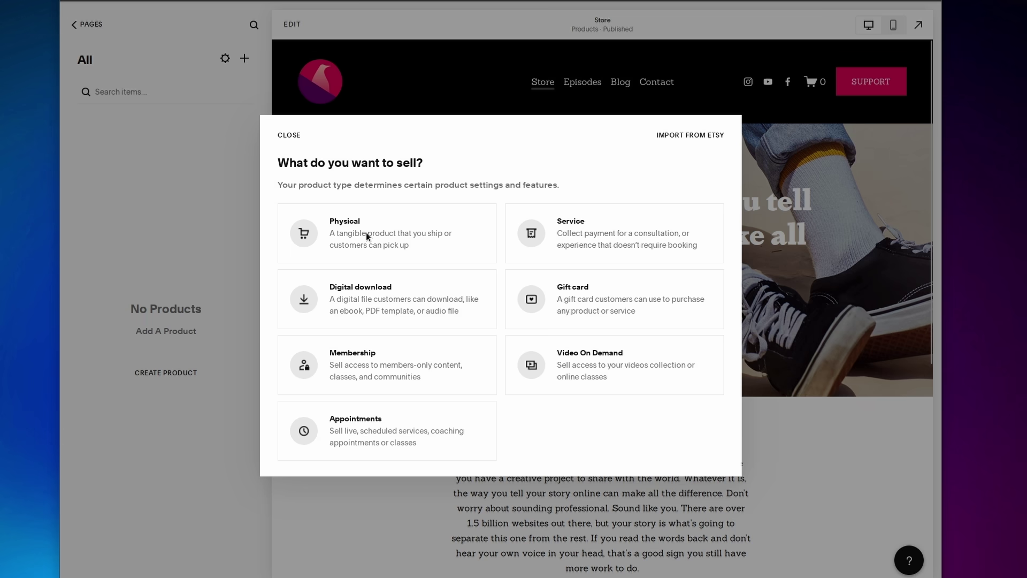
- Choose Physical as the product type and name the new member area 'TLE Members'
left_click(367, 233)
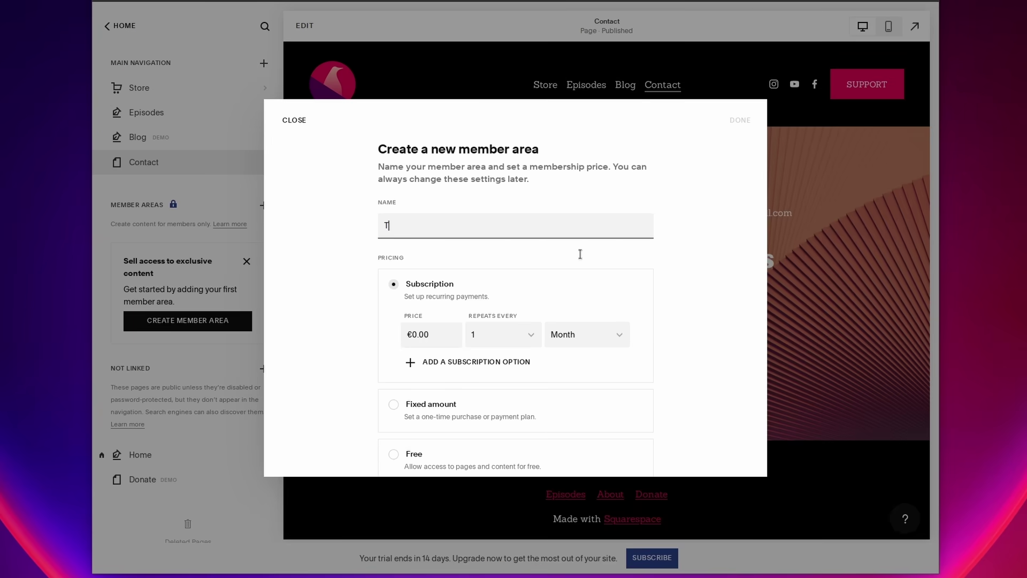
type("LE Members")
scroll(658, 247, "down", 1)
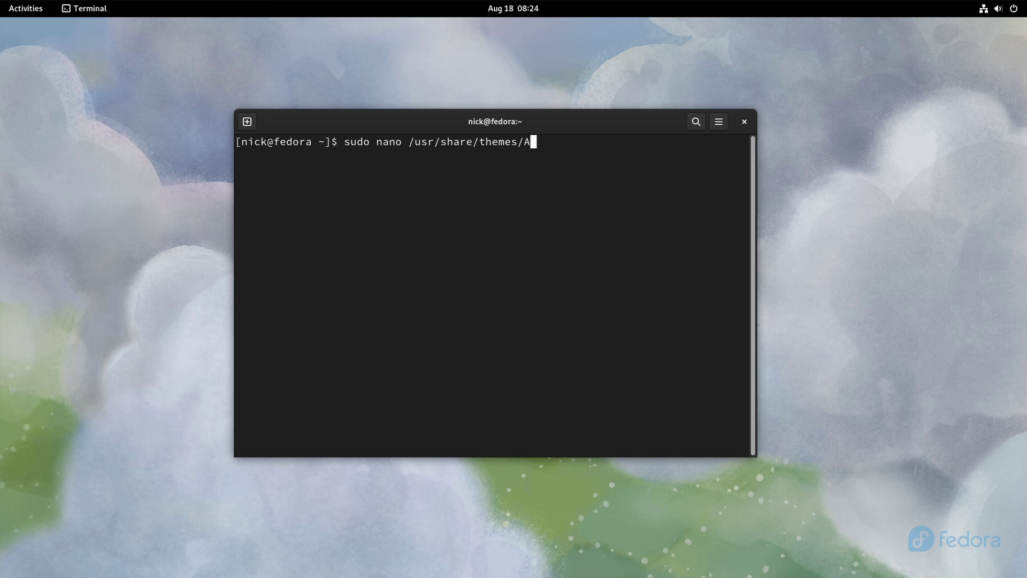
- Open the Adwaita gtk-3.0 gtk.css in nano with sudo and select the unwritable-file warning
key("Tab")
key("Tab")
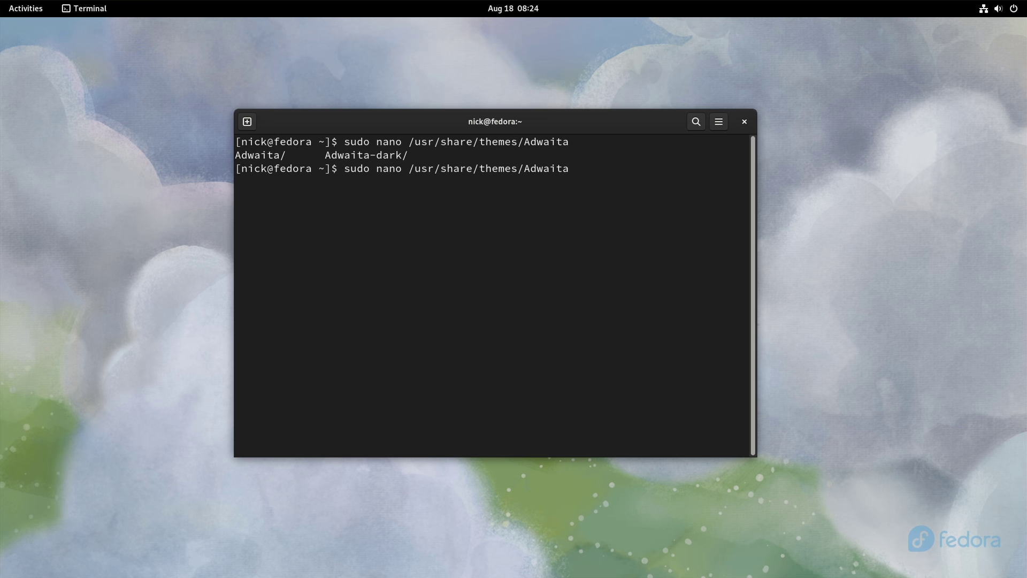
key("Return")
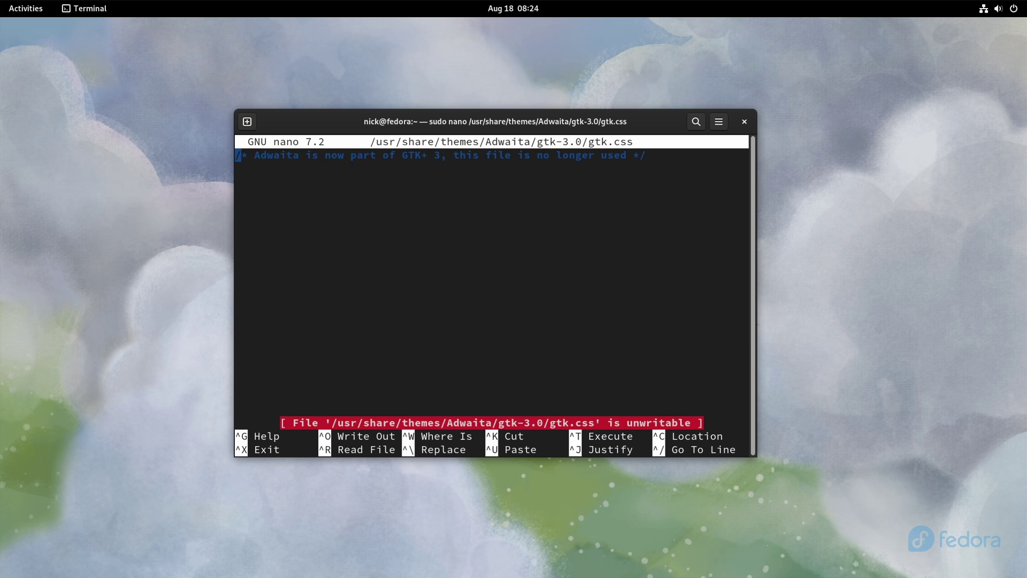
left_click_drag(282, 424, 550, 424)
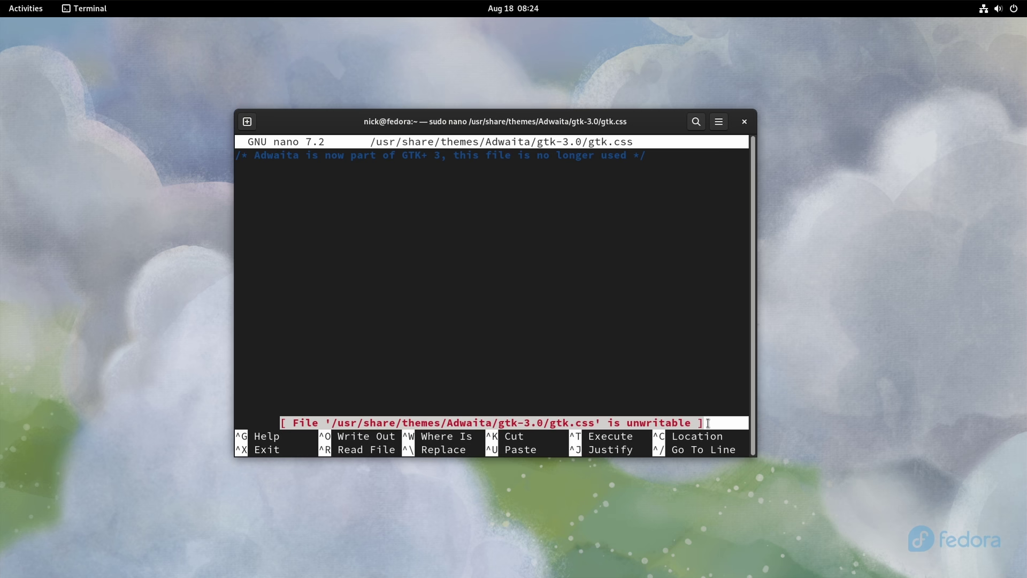
left_click_drag(704, 422, 332, 425)
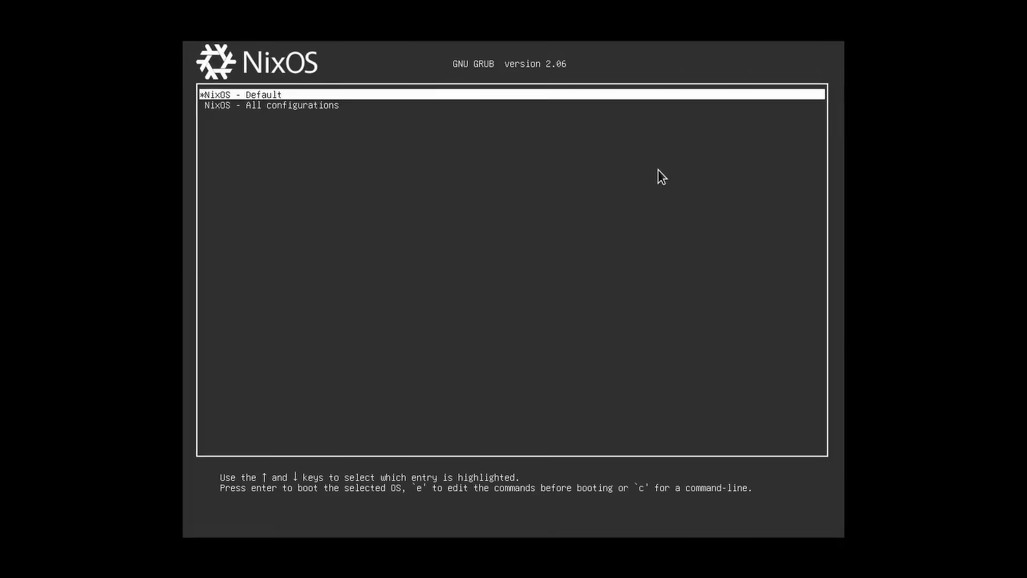
key("Down")
key("Up")
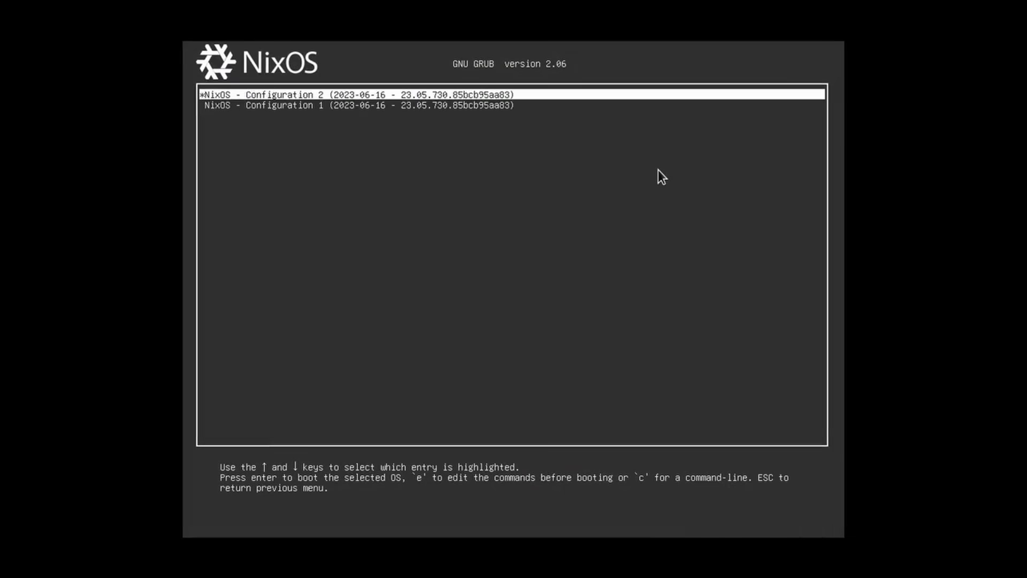
key("Down")
key("Up")
key("Down")
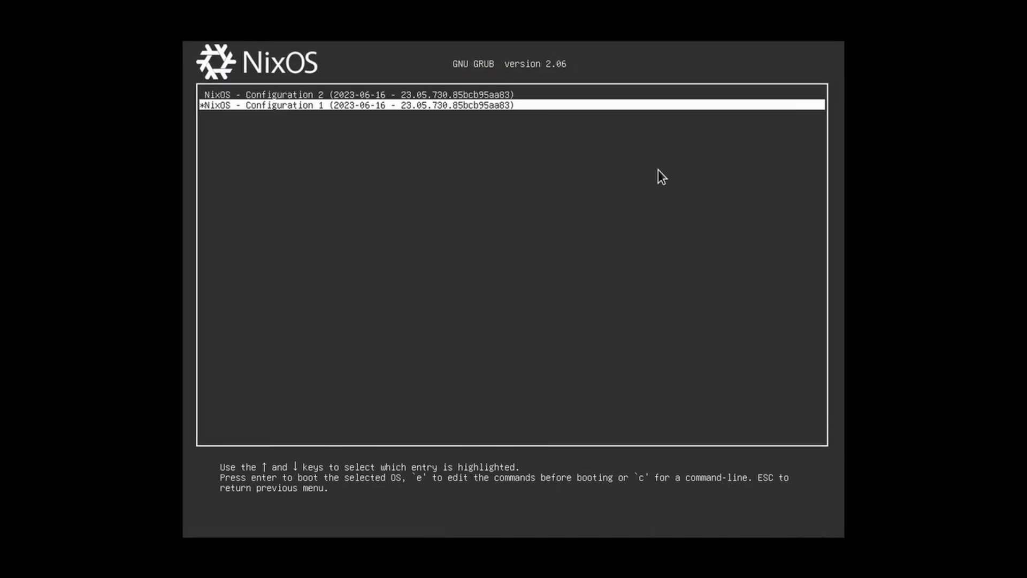
key("Up")
key("Down")
key("Up")
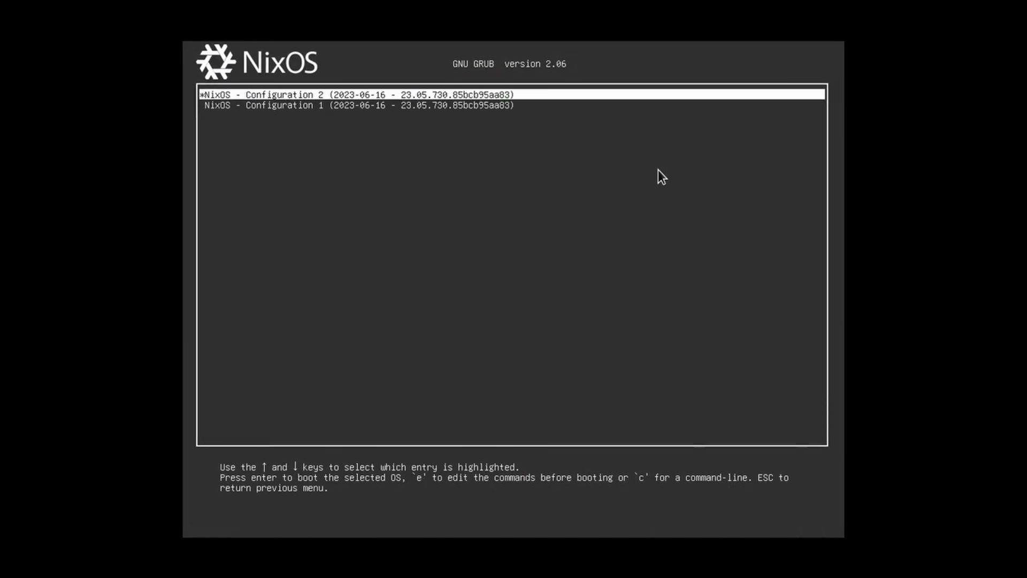
key("Down")
key("Up")
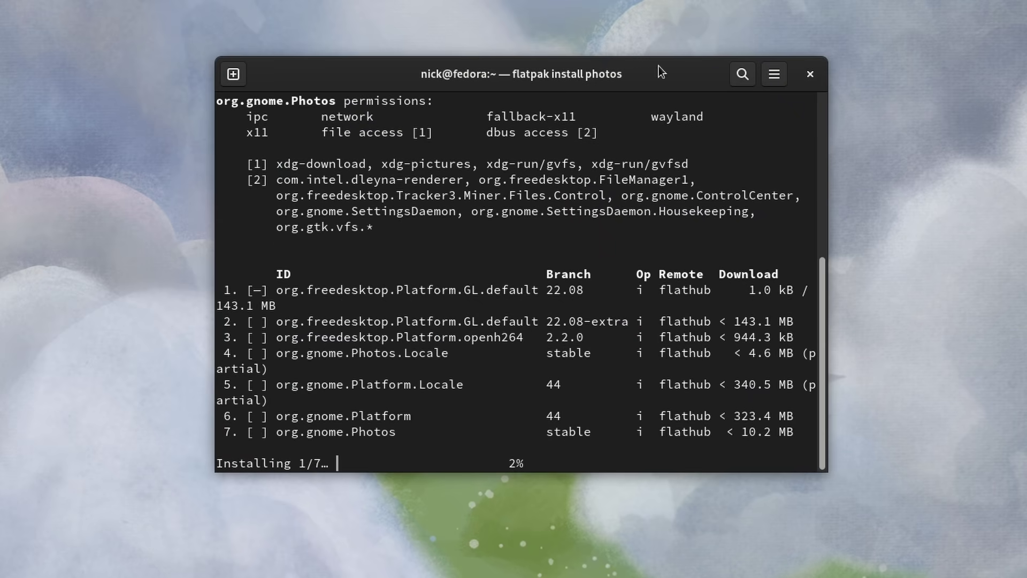
- Highlight the flatpak Photos package list, then run 'sudo rpm-ostree install vim' in a new tab
left_click_drag(554, 72, 528, 91)
triple_click(333, 302)
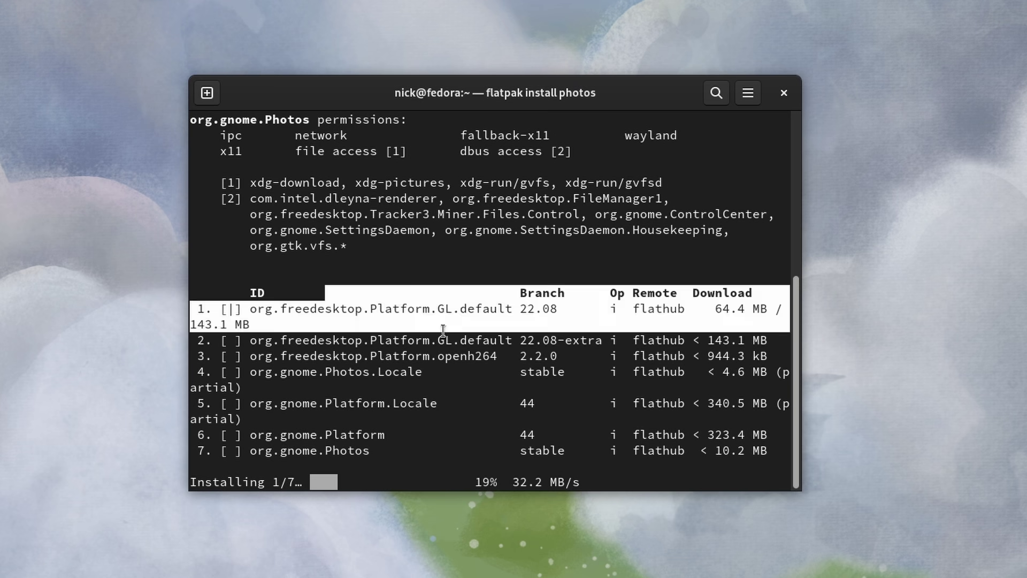
left_click_drag(775, 454, 192, 307)
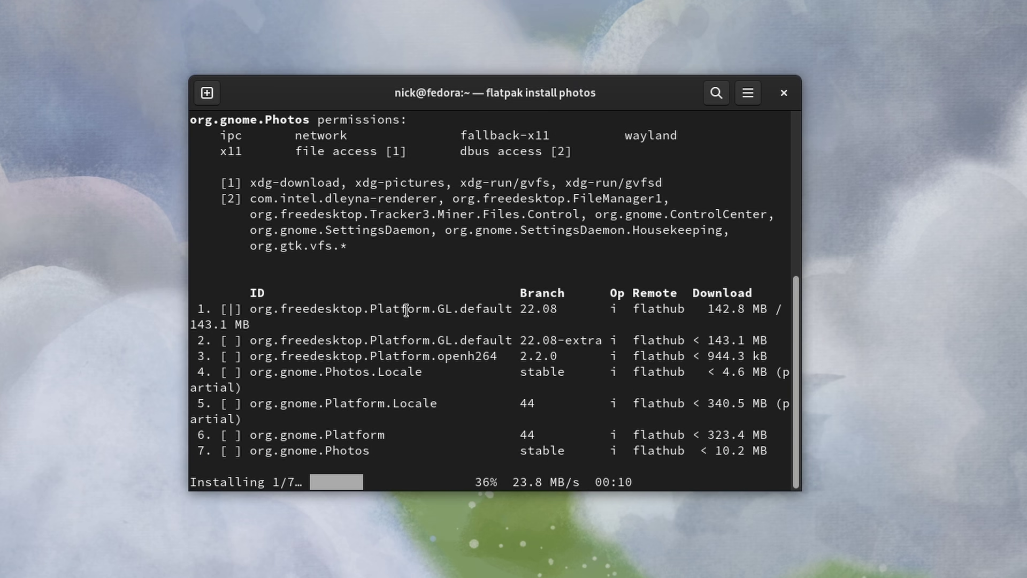
left_click_drag(406, 310, 556, 450)
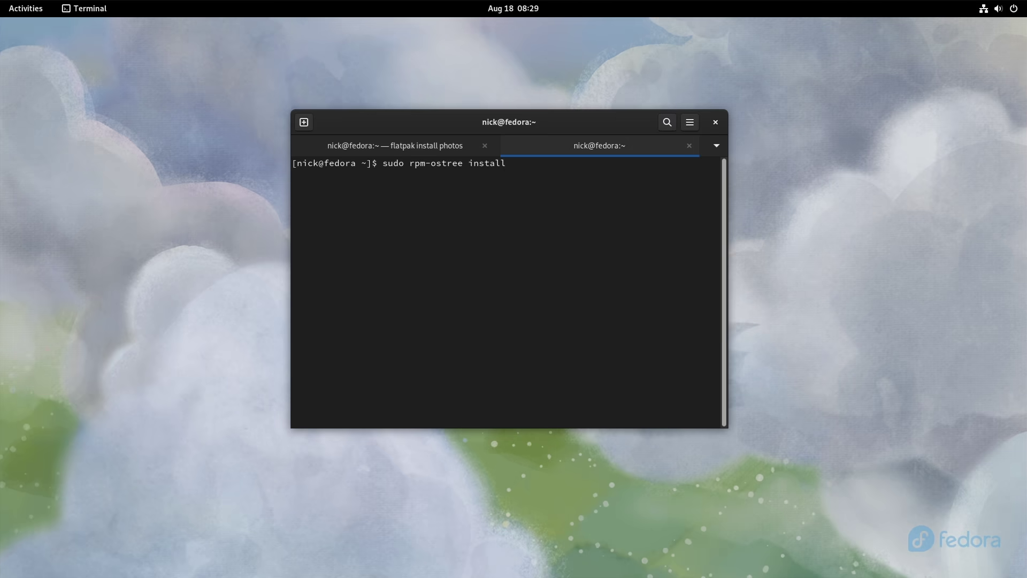
key("Return")
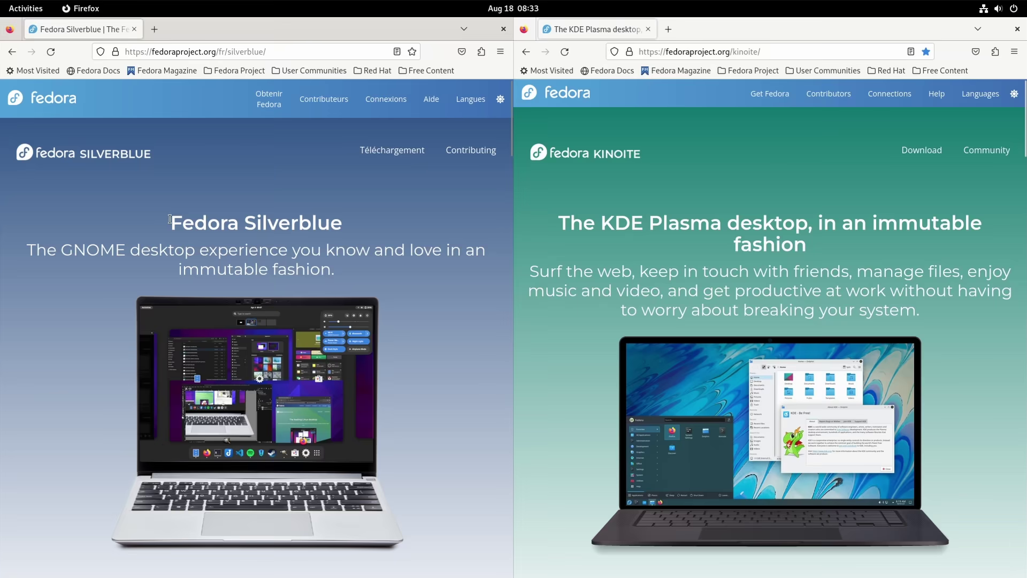
- Highlight 'immutable fashion' on both the Fedora Silverblue and Kinoite pages
left_click_drag(552, 234, 851, 245)
left_click(827, 249)
left_click(357, 271)
left_click_drag(222, 265, 306, 264)
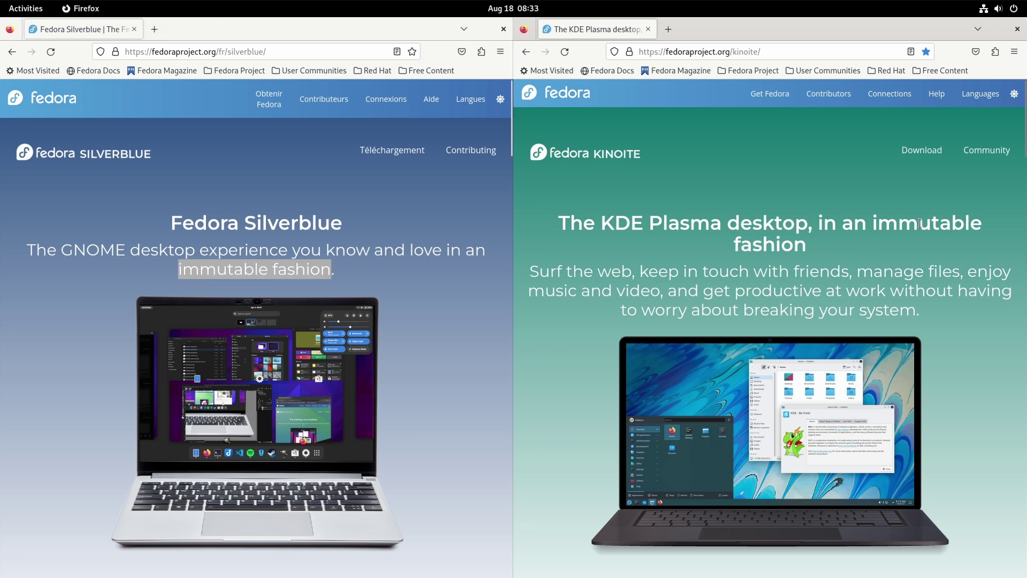
left_click_drag(915, 223, 922, 247)
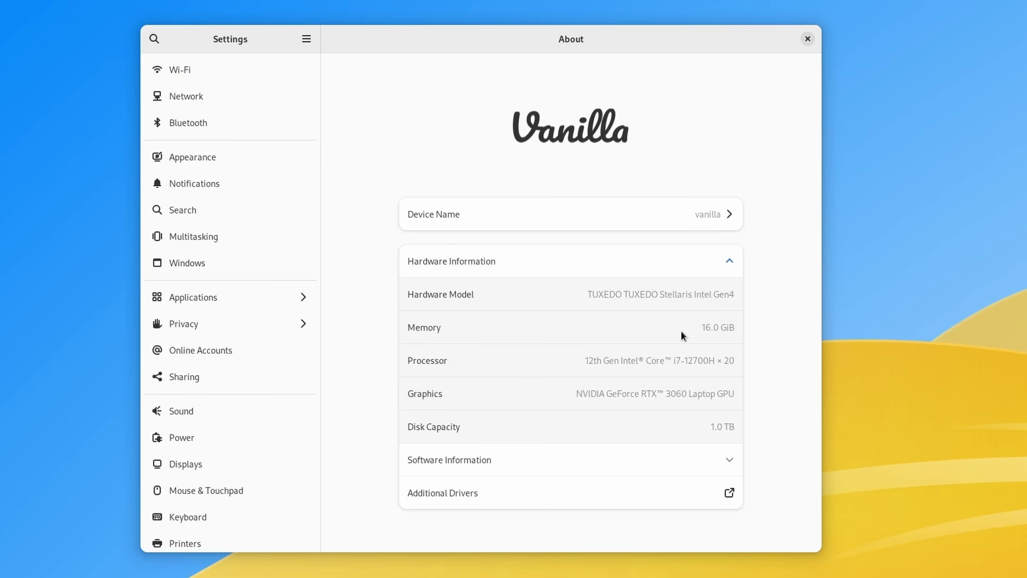
- Show the blendOS homepage at blendos.co and highlight its subtitle paragraph
left_click(717, 459)
scroll(653, 438, "down", 4)
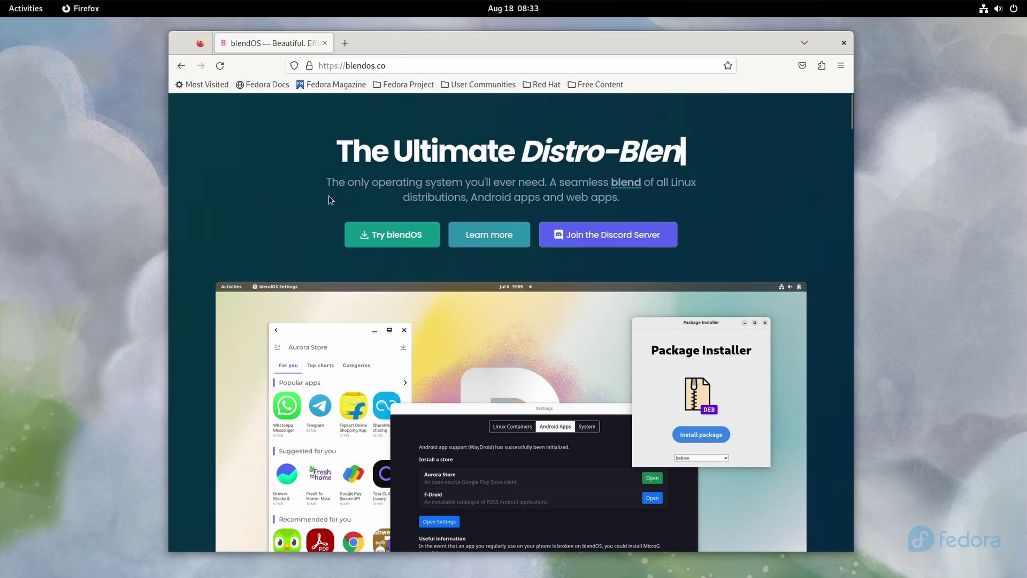
left_click_drag(319, 185, 730, 202)
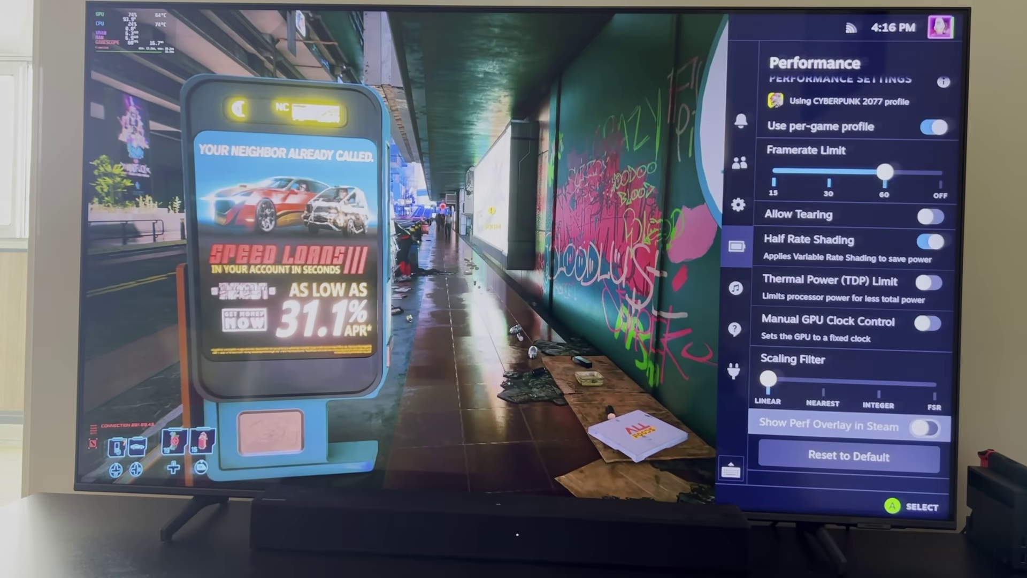
key("Up")
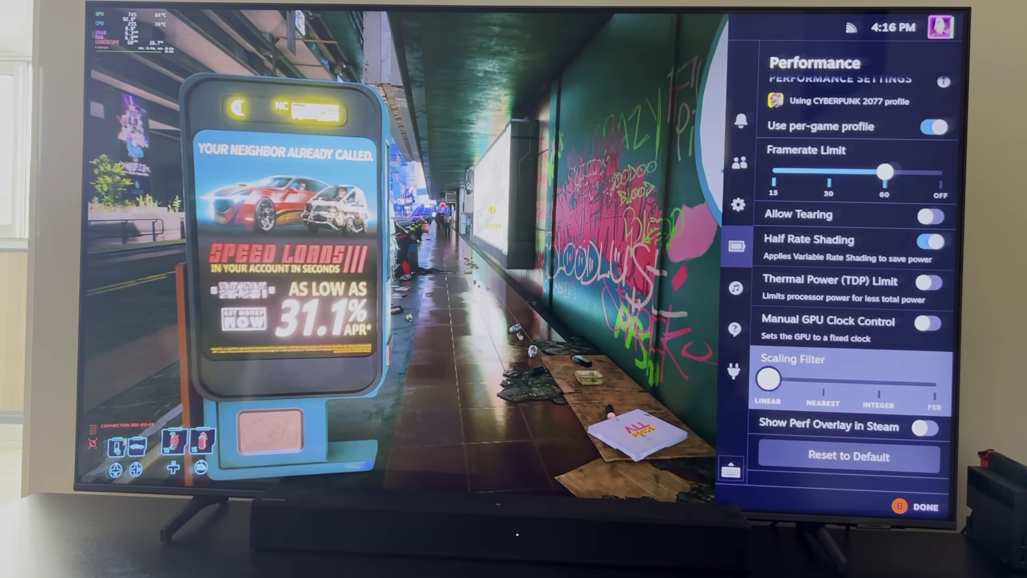
key("Right")
key("Right")
key("Right")
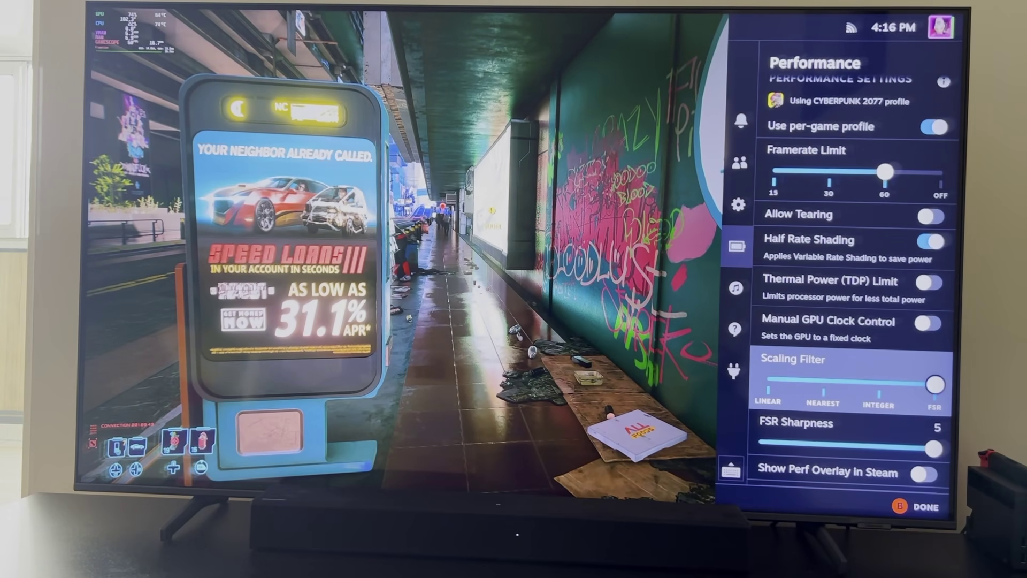
key("Left")
key("Left")
key("Left")
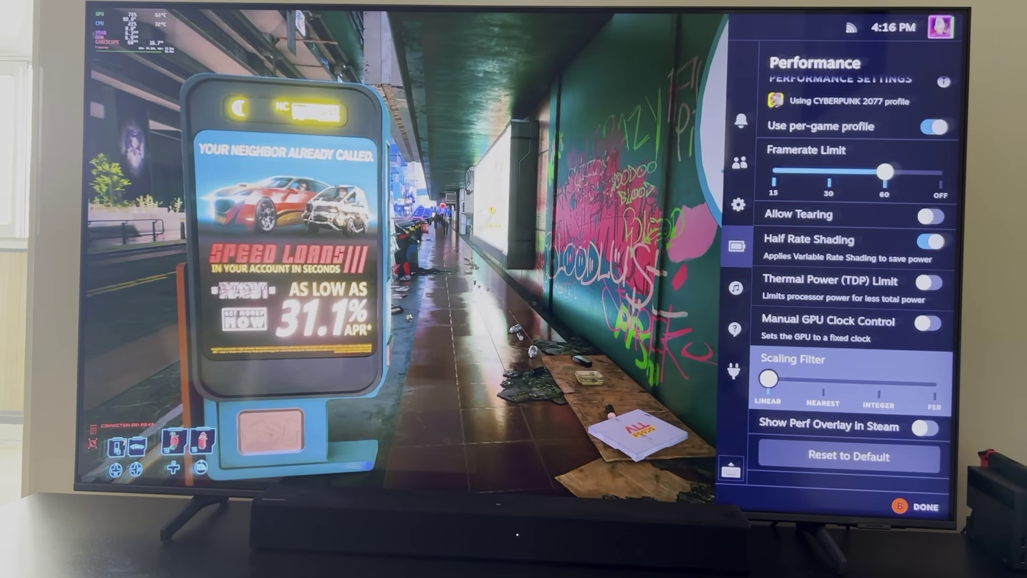
key("Escape")
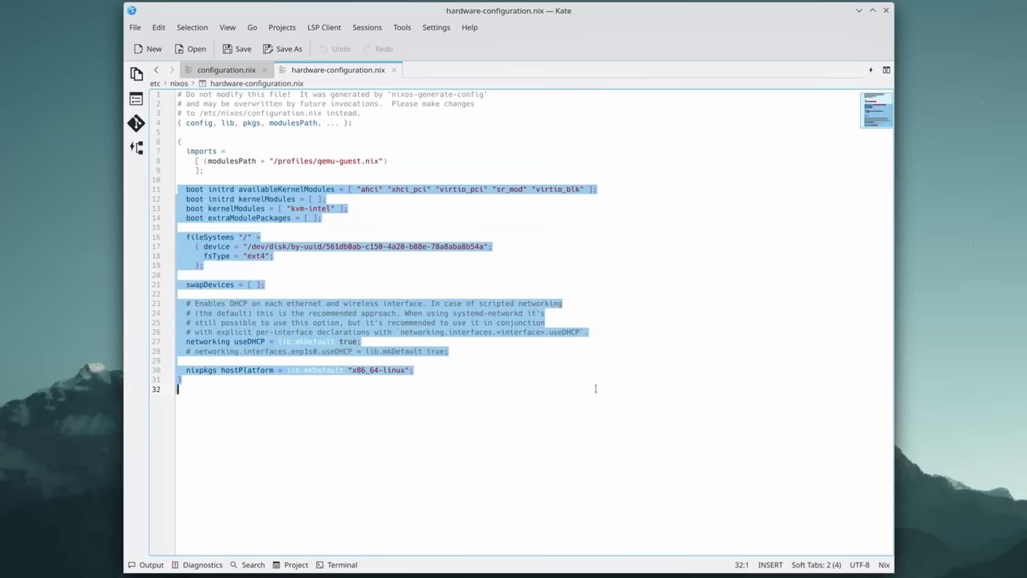
left_click(595, 388)
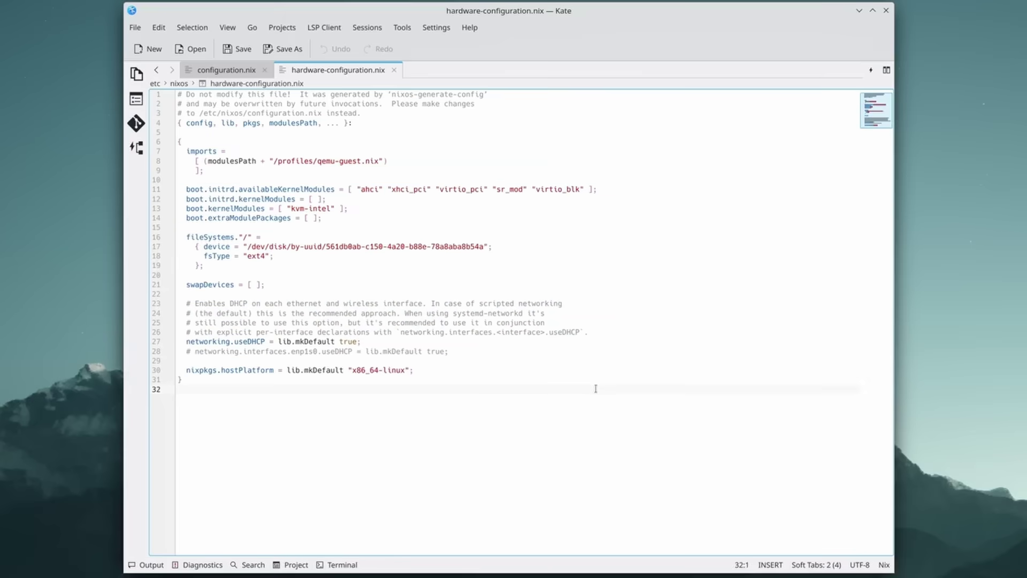
- Switch to configuration.nix and mark the grub bootloader lines 14–15
left_click(231, 73)
scroll(308, 258, "down", 3)
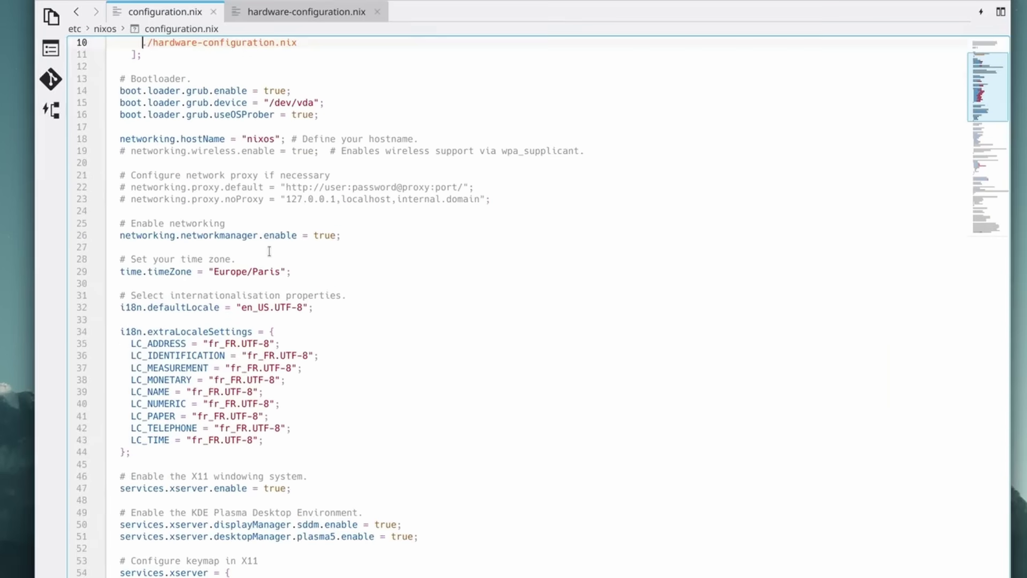
left_click_drag(114, 98, 360, 107)
left_click(114, 102)
- Highlight the Portal:MicroOS heading, then scroll the endlessos.org/os page back to its top
left_click(360, 111)
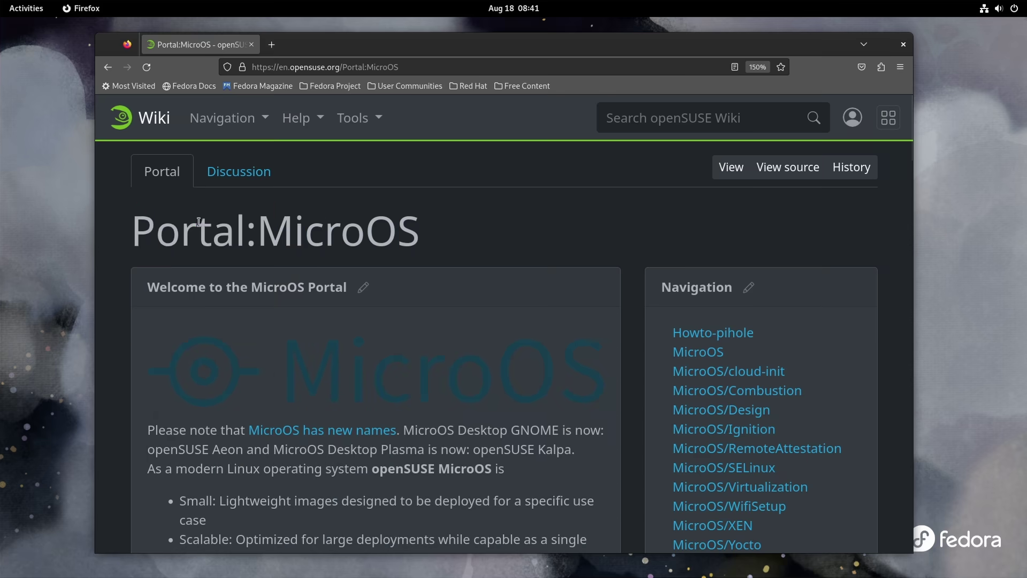
left_click_drag(132, 230, 415, 231)
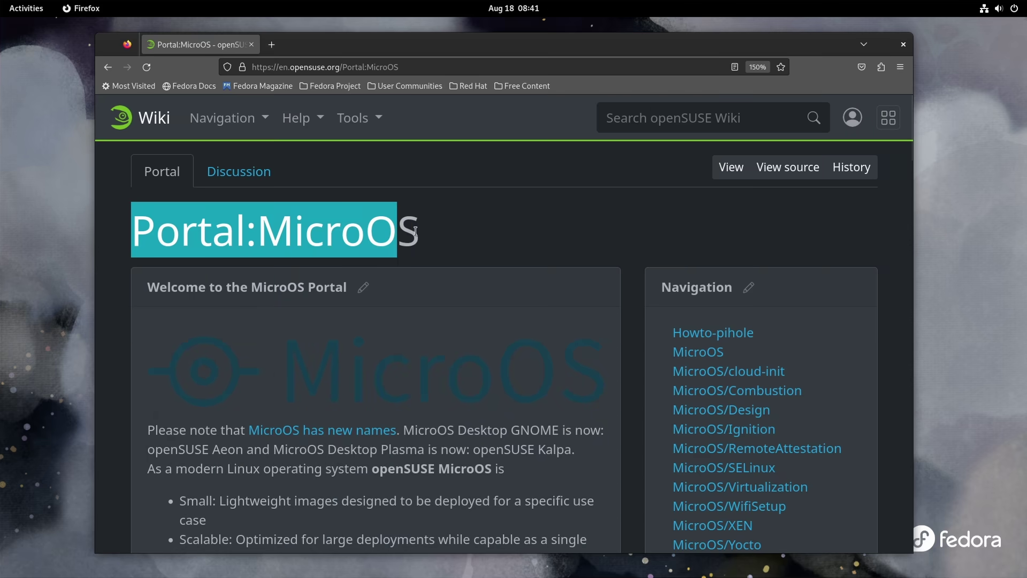
scroll(334, 253, "down", 12)
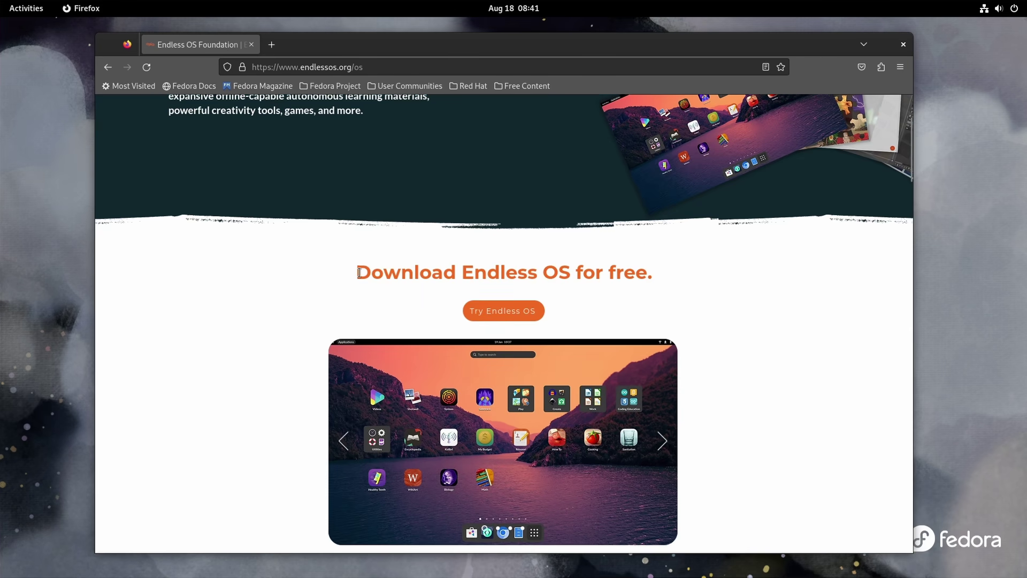
scroll(165, 187, "up", 3)
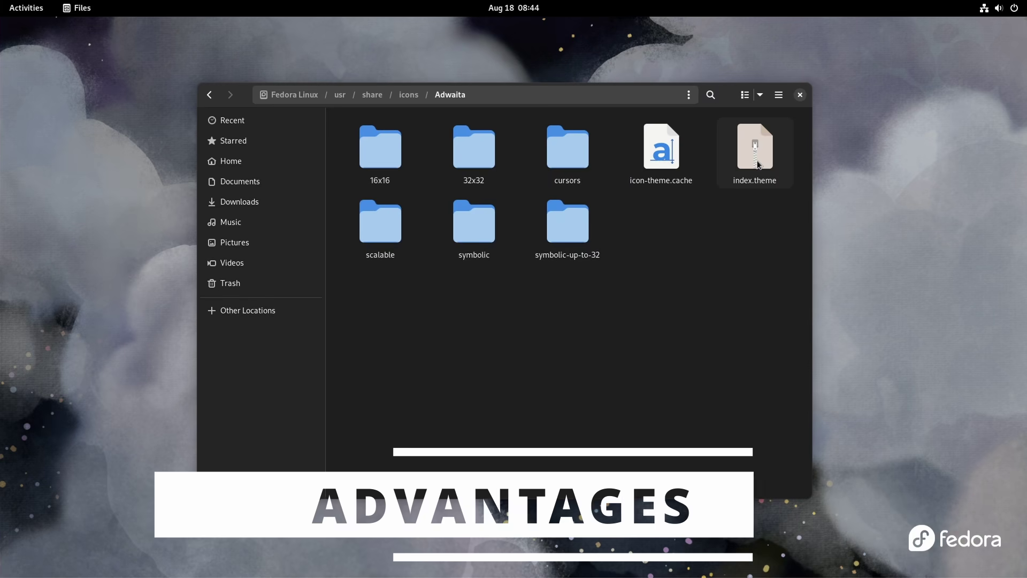
- Open index.theme in Text Editor and move the window to the screen centre
key("Return")
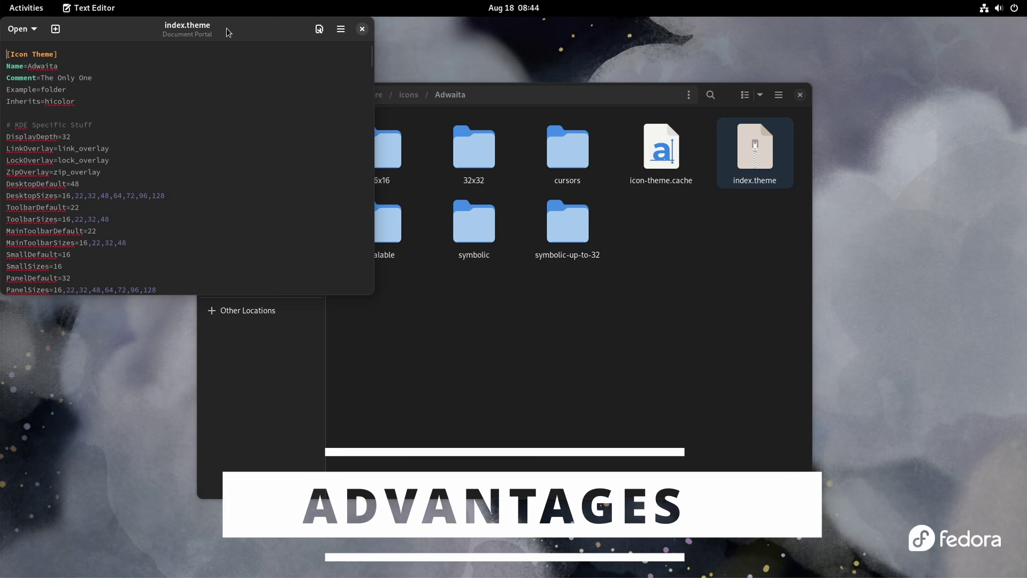
left_click_drag(228, 32, 589, 148)
left_click(371, 137)
left_click(662, 180)
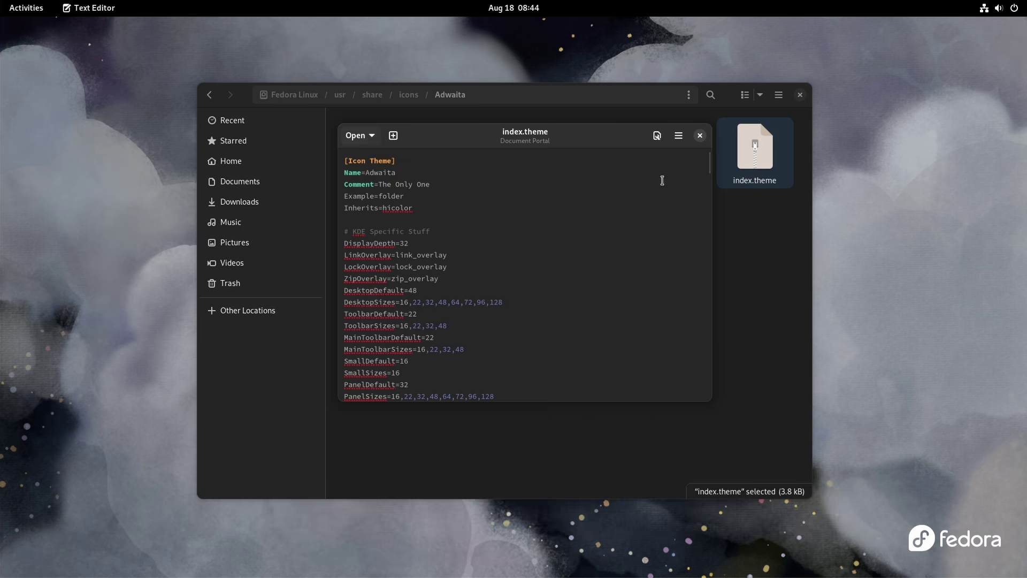
- Change DisplayDepth to 64 and try saving, which fails with permission denied
left_click(679, 135)
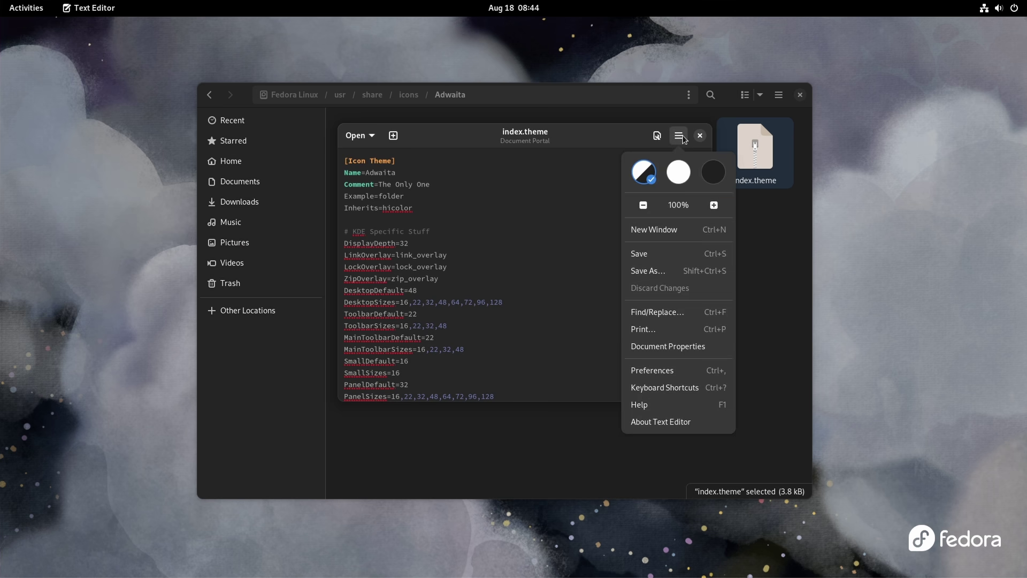
left_click(673, 259)
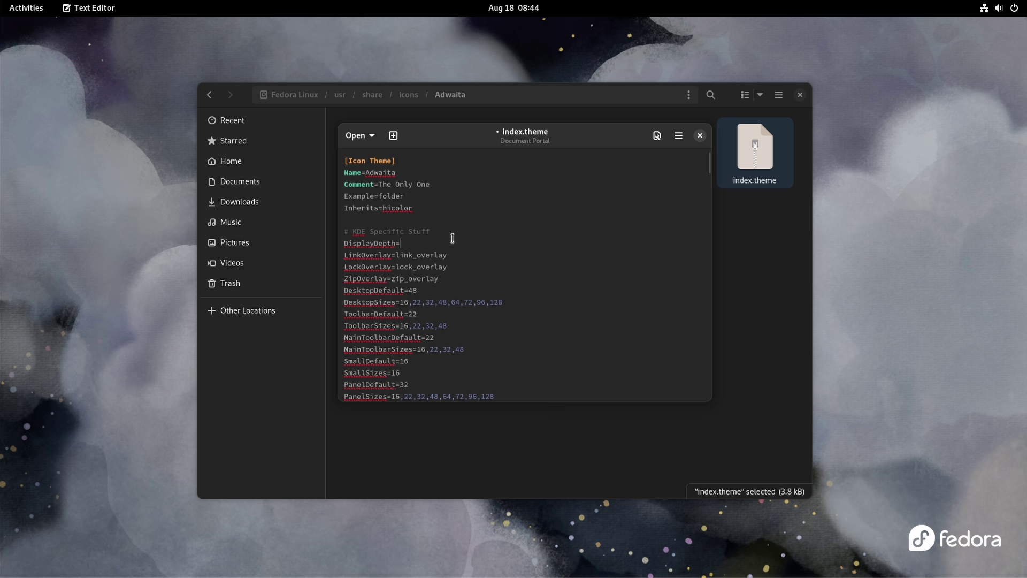
left_click(677, 140)
left_click(662, 260)
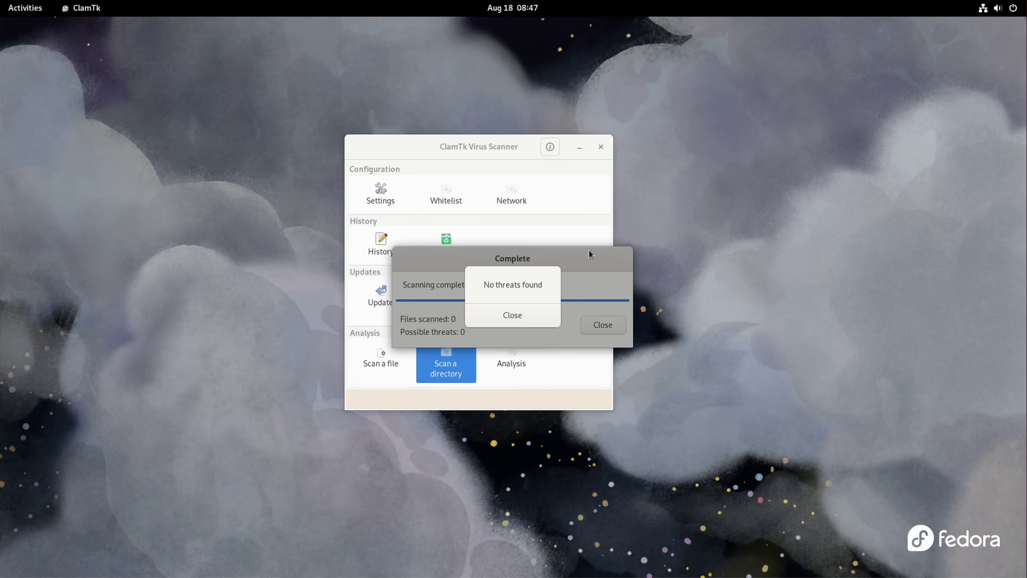
- Dismiss the scan-complete report and view the ClamTk About information
left_click(513, 315)
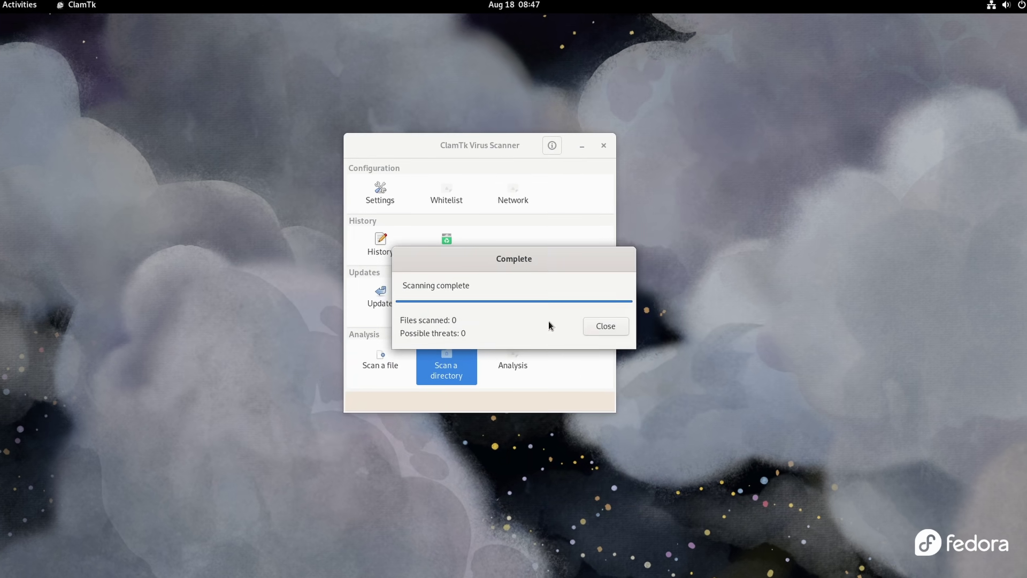
left_click(603, 325)
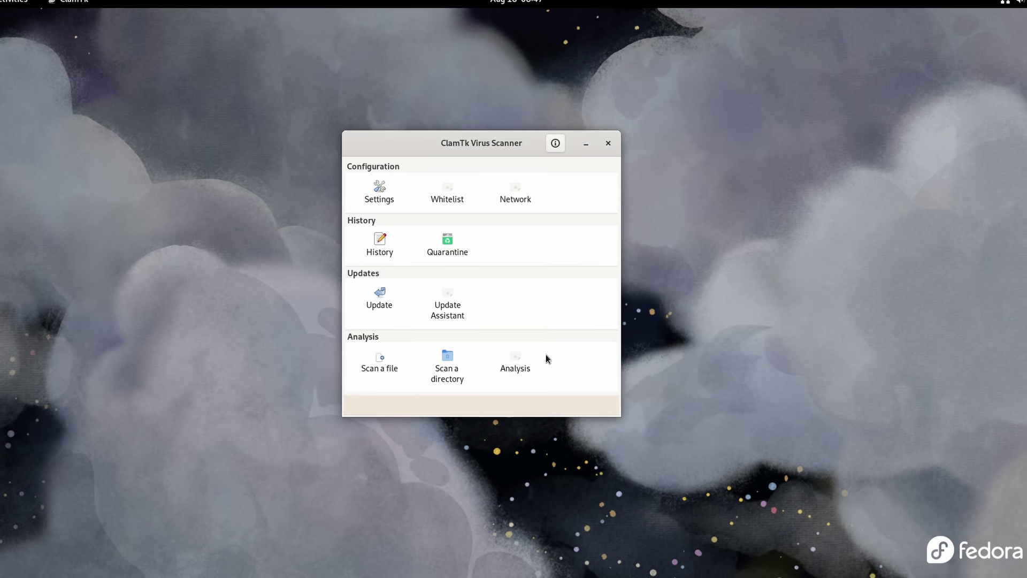
left_click(555, 143)
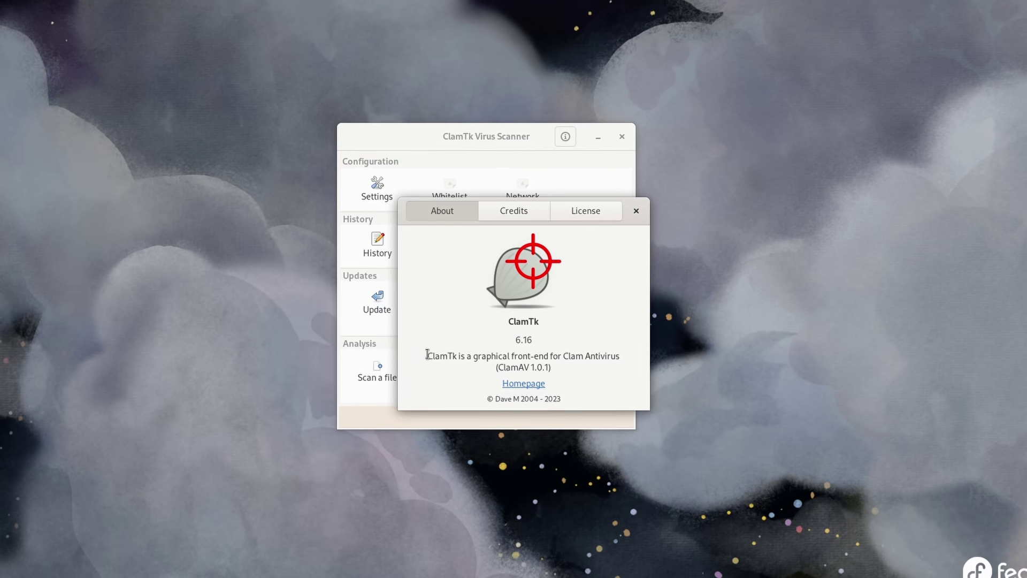
left_click_drag(428, 353, 584, 367)
left_click(591, 373)
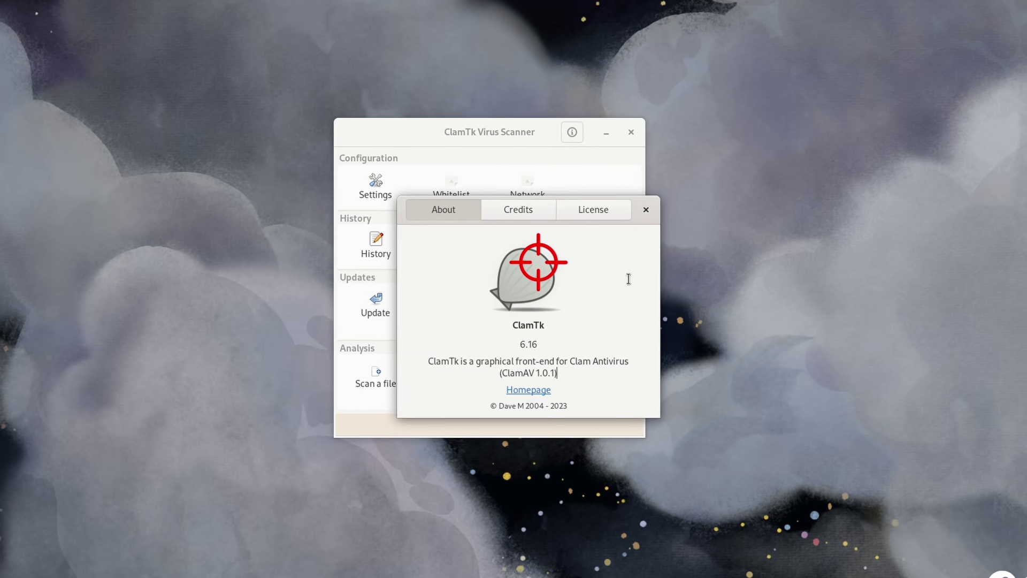
left_click(641, 208)
- Check and close Analysis, then select the antivirus signatures entry (version 27003, 2023 08 17)
left_click(532, 382)
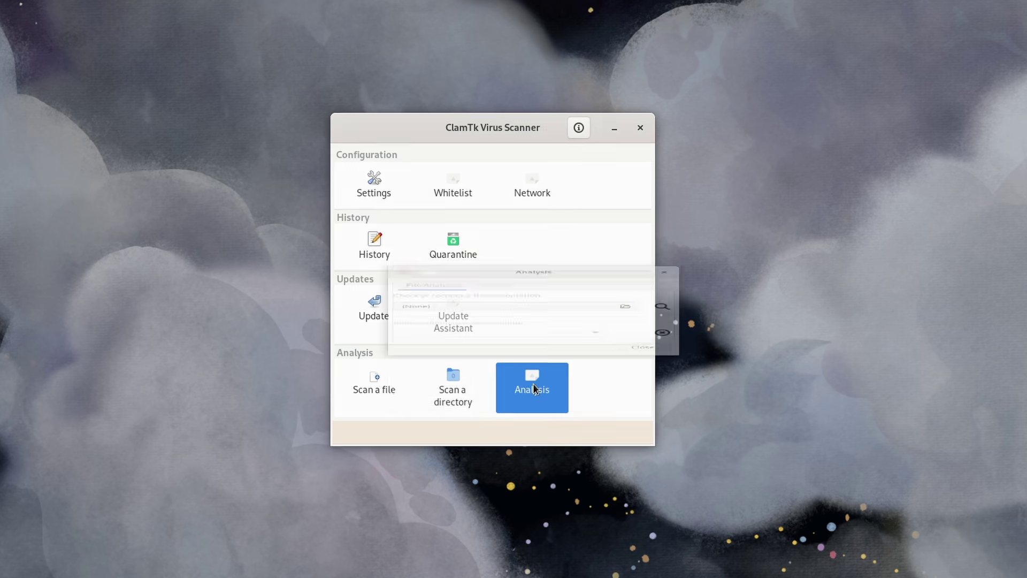
left_click(493, 248)
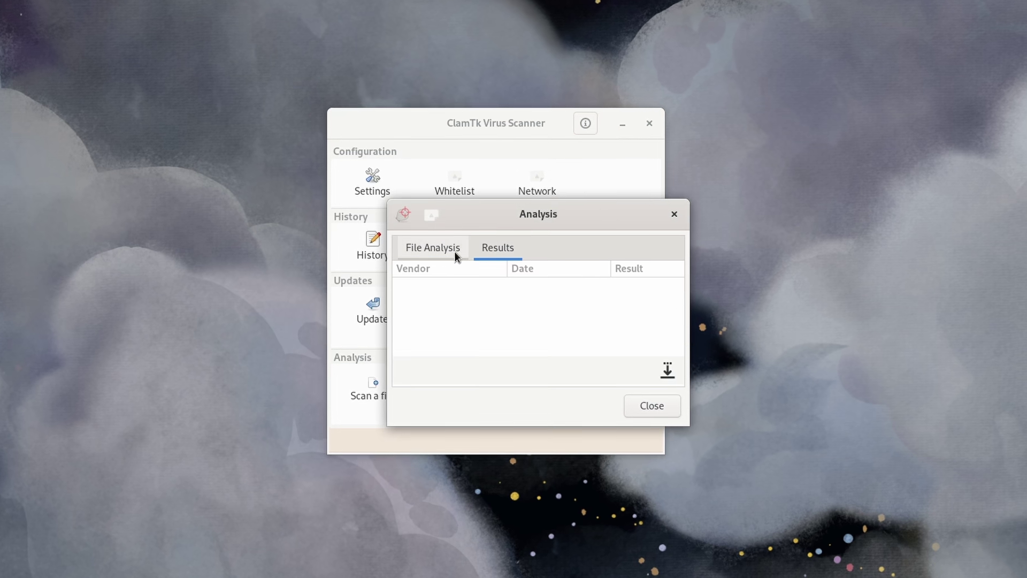
left_click(439, 250)
left_click(665, 413)
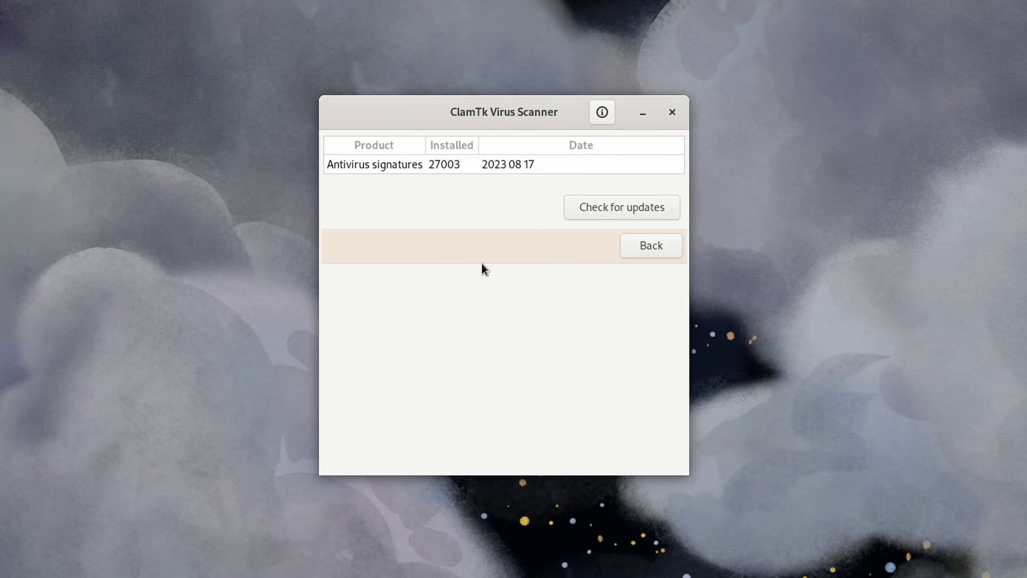
left_click(448, 165)
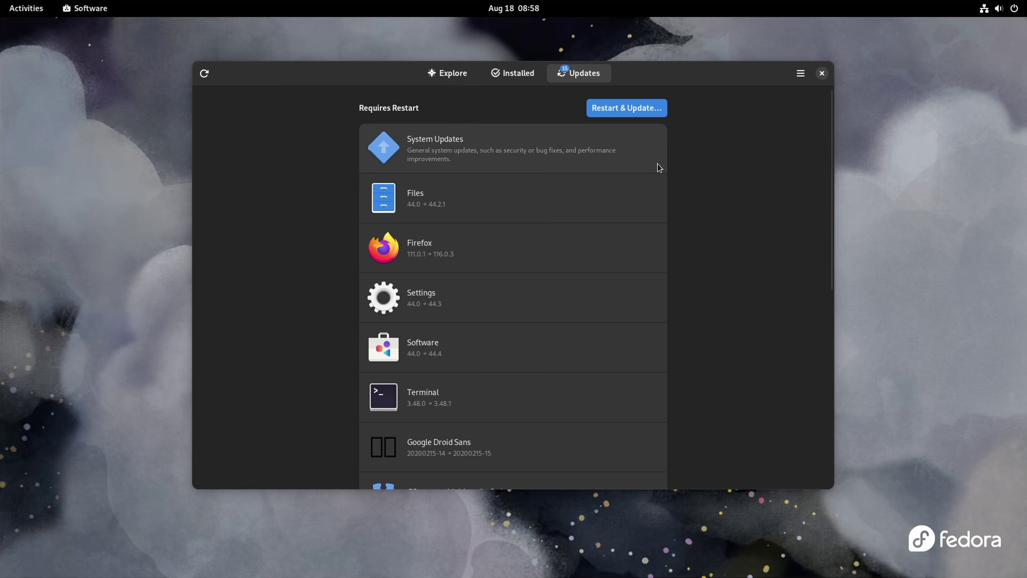
- Open System Updates details and scroll through its package additions, removals and version updates
left_click(595, 156)
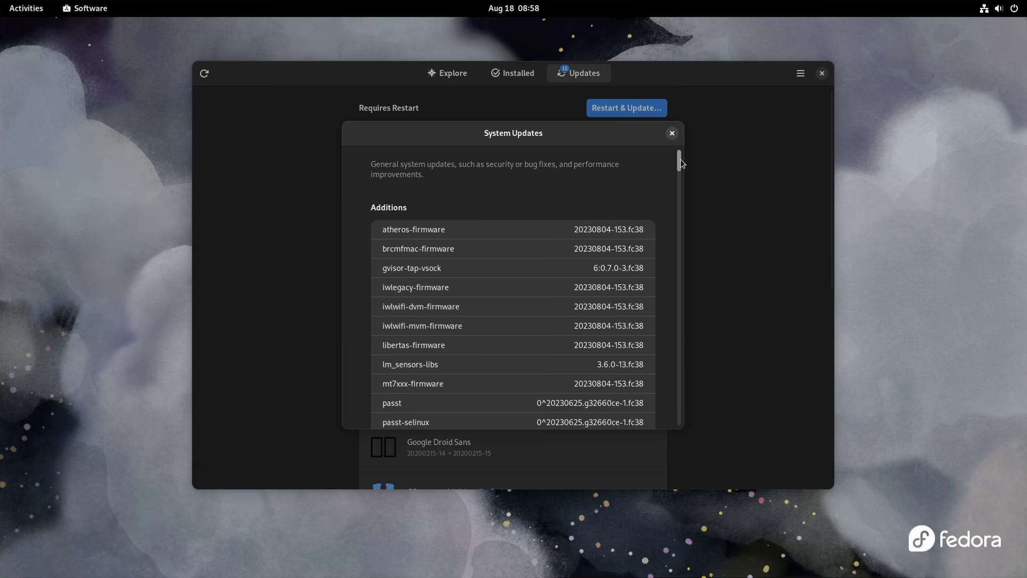
scroll(680, 162, "down", 10)
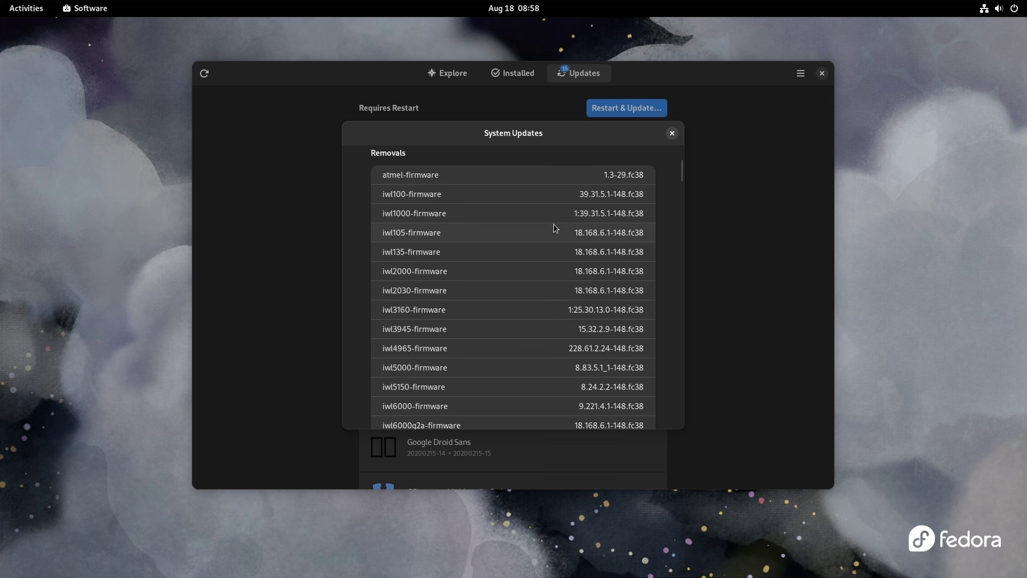
scroll(555, 229, "down", 15)
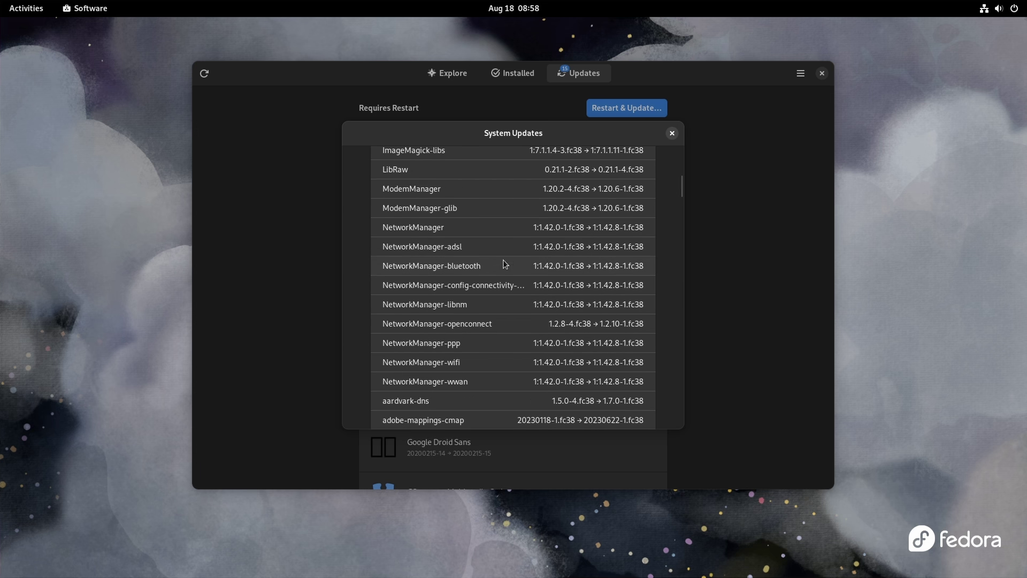
scroll(505, 264, "down", 5)
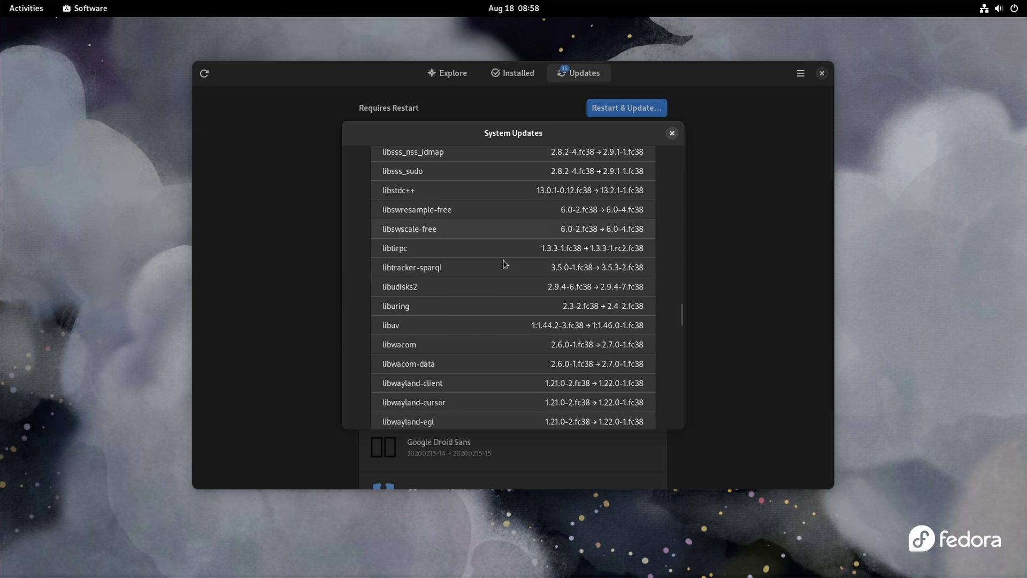
scroll(505, 264, "down", 15)
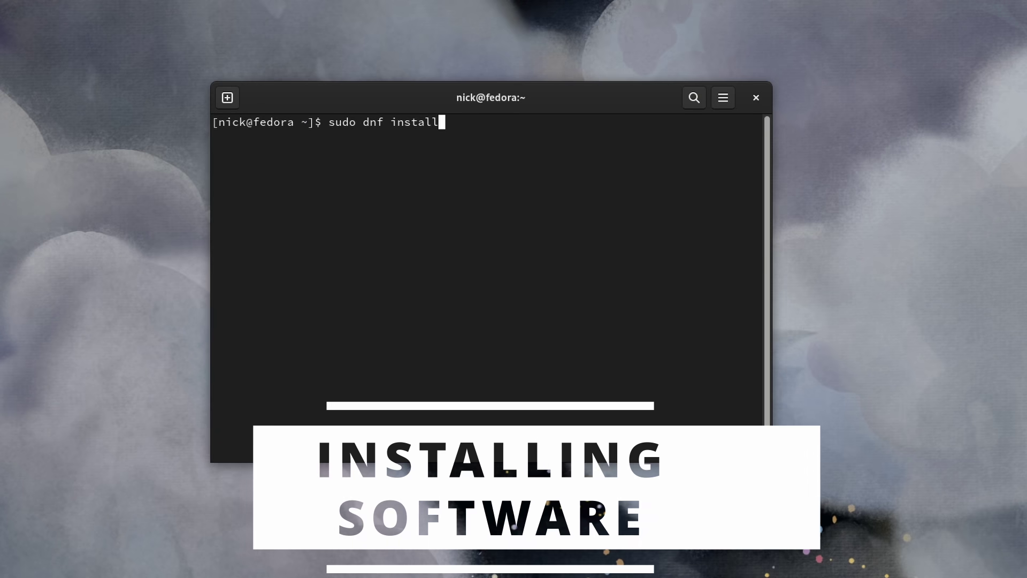
- Run 'sudo dnf install gimp' and highlight the resulting 'dnf: command not found' error
type("gimp")
key("Return")
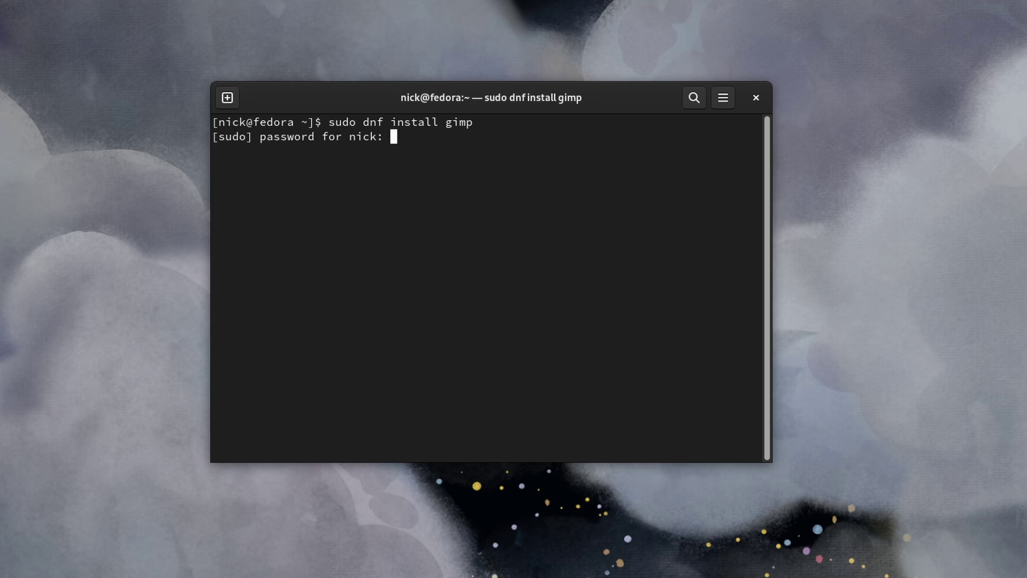
triple_click(395, 145)
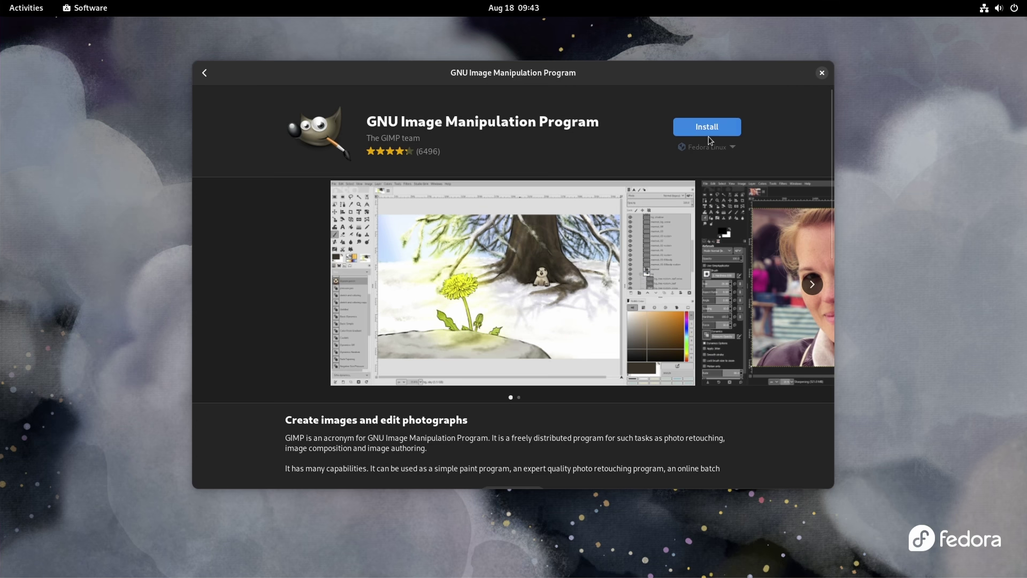
- Switch GIMP's install source from Fedora Linux to Flathub
left_click(709, 147)
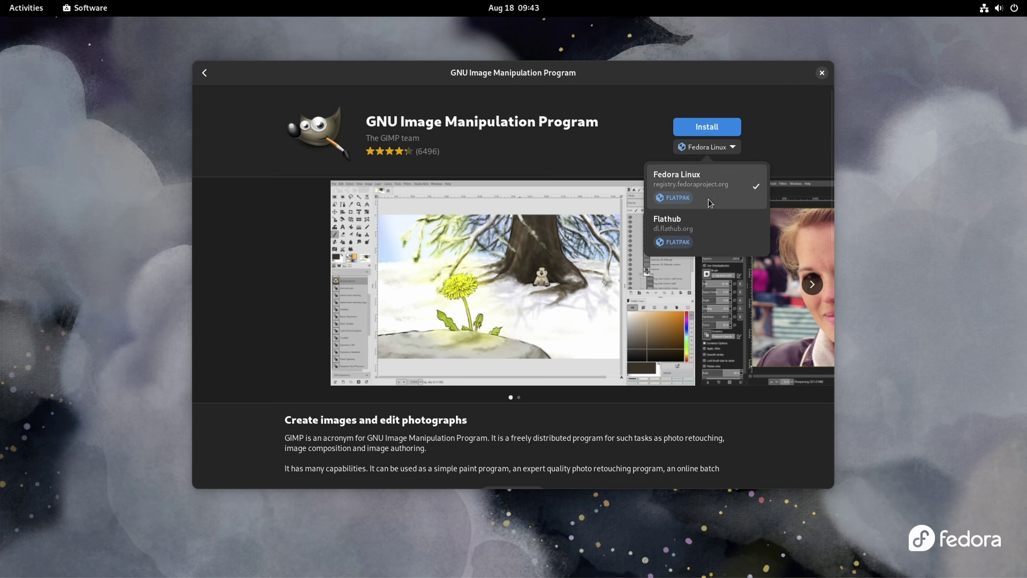
left_click(705, 237)
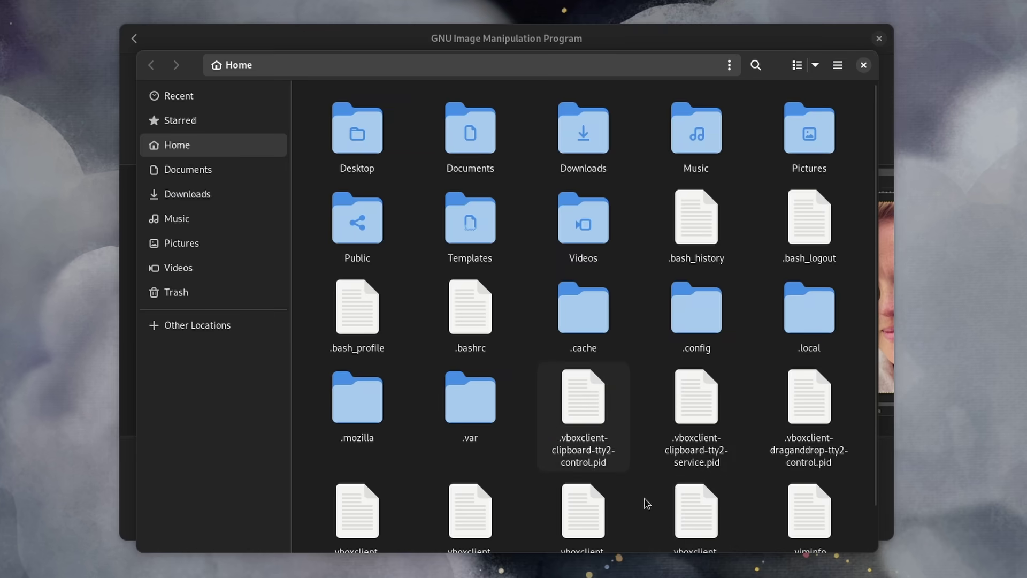
- Scroll to the hidden .var folder in Home and open its app subfolder
scroll(484, 333, "down", 2)
double_click(483, 337)
double_click(338, 132)
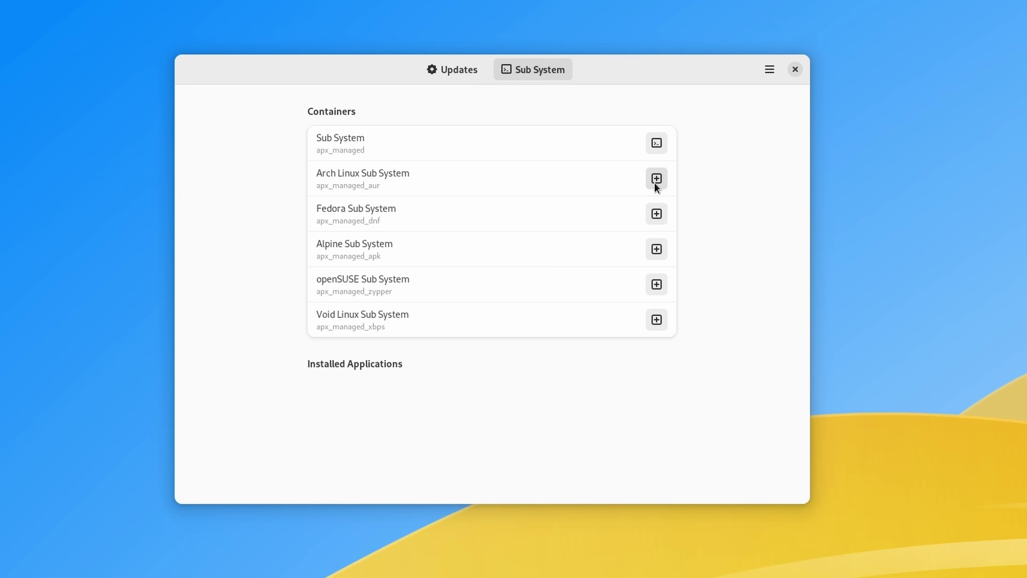
- Add the Arch Linux Sub System container, then type 'olv'
left_click(656, 178)
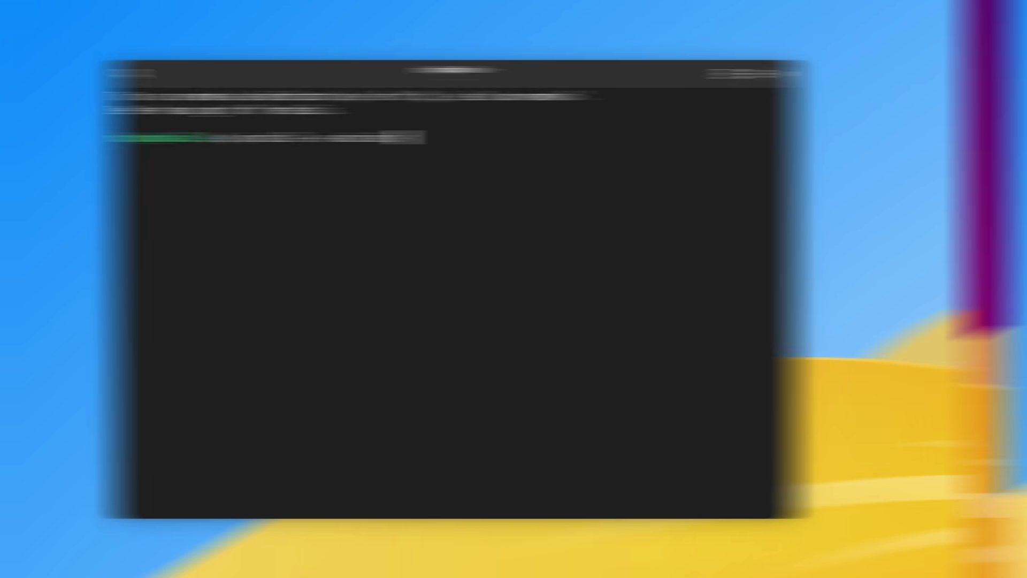
type("olve steam")
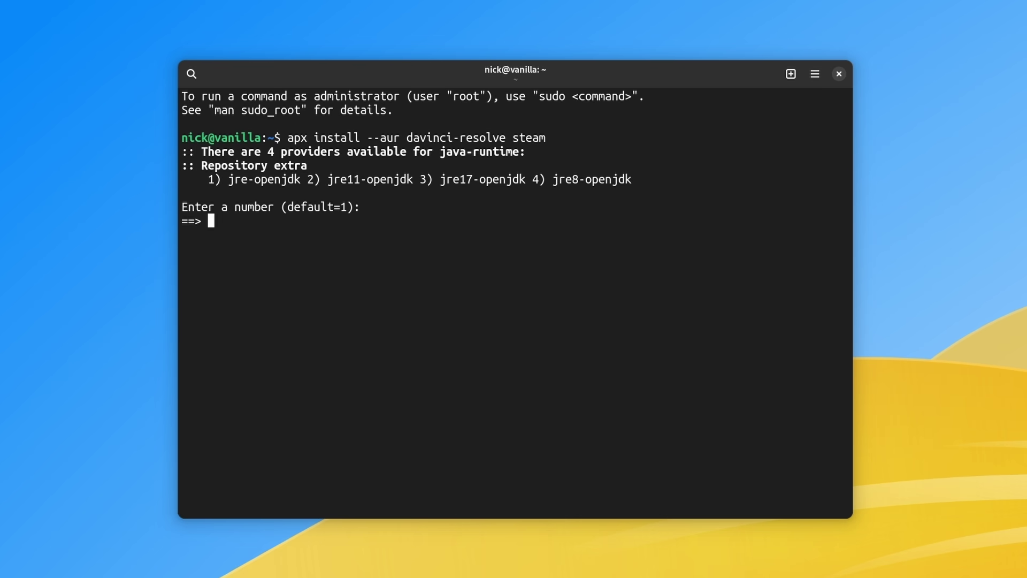
- Accept jre-openjdk as the default Java runtime provider and scroll back through the output
key("Return")
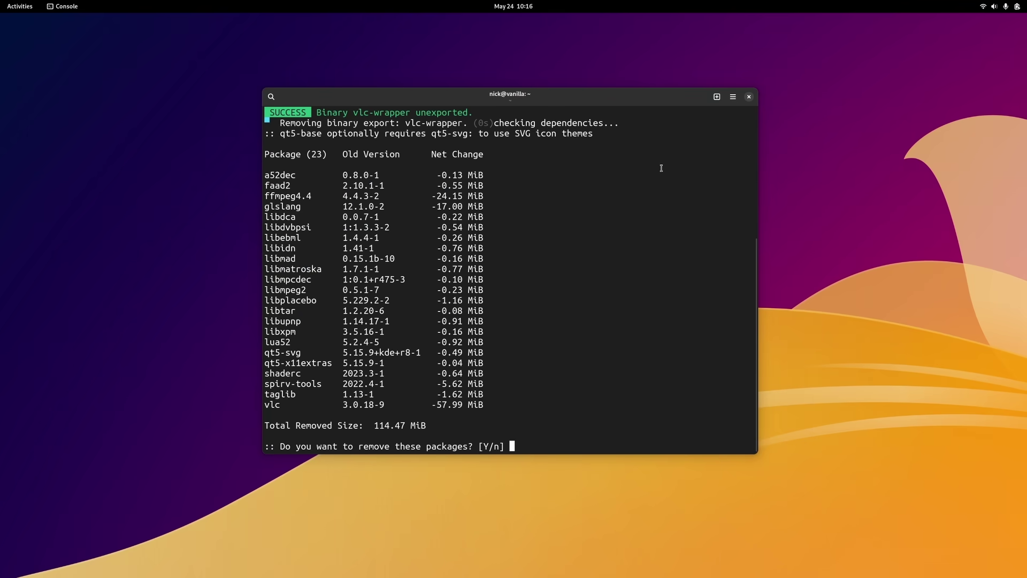
scroll(632, 184, "up", 2)
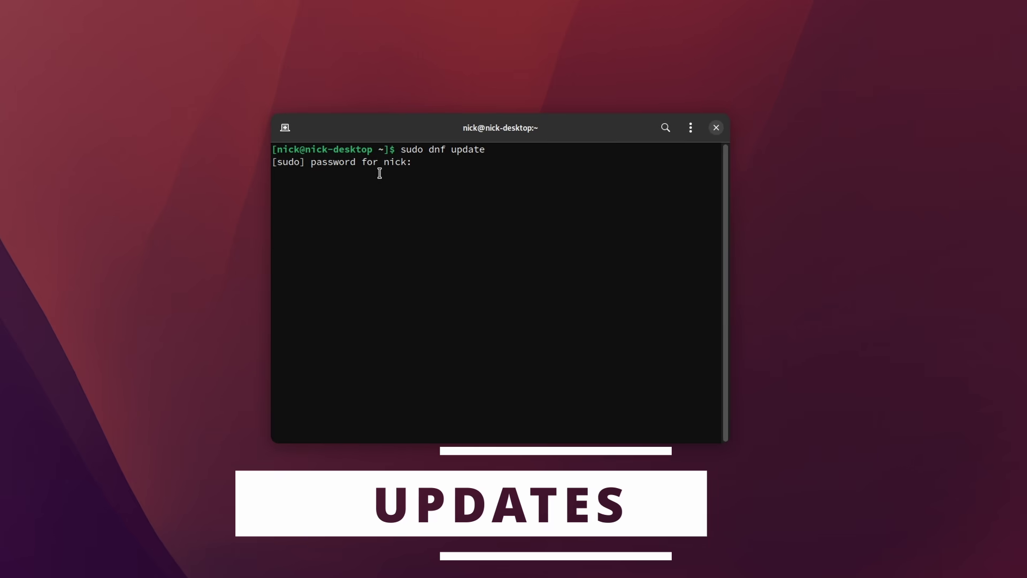
key("Return")
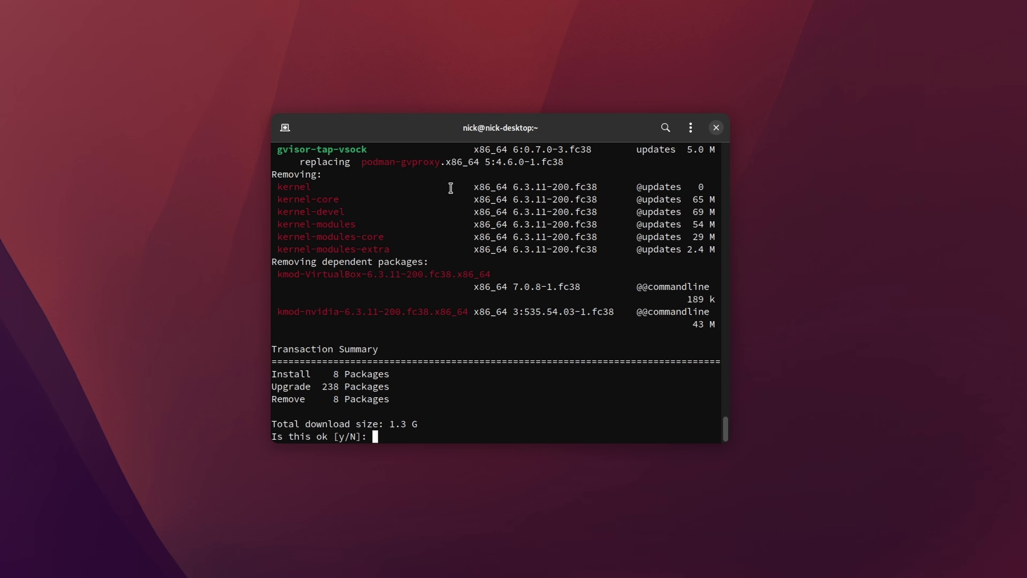
scroll(479, 271, "up", 20)
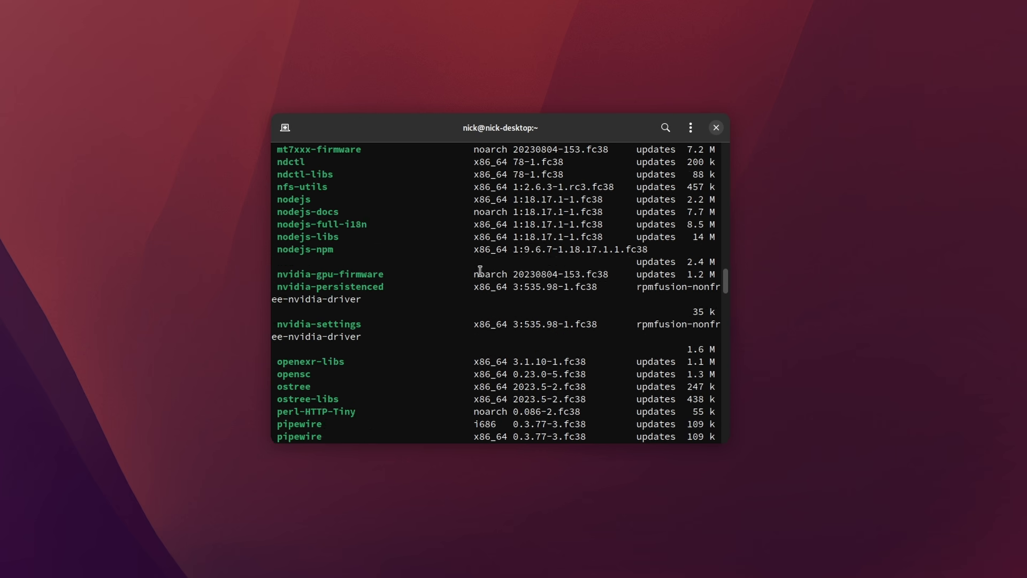
scroll(480, 271, "up", 10)
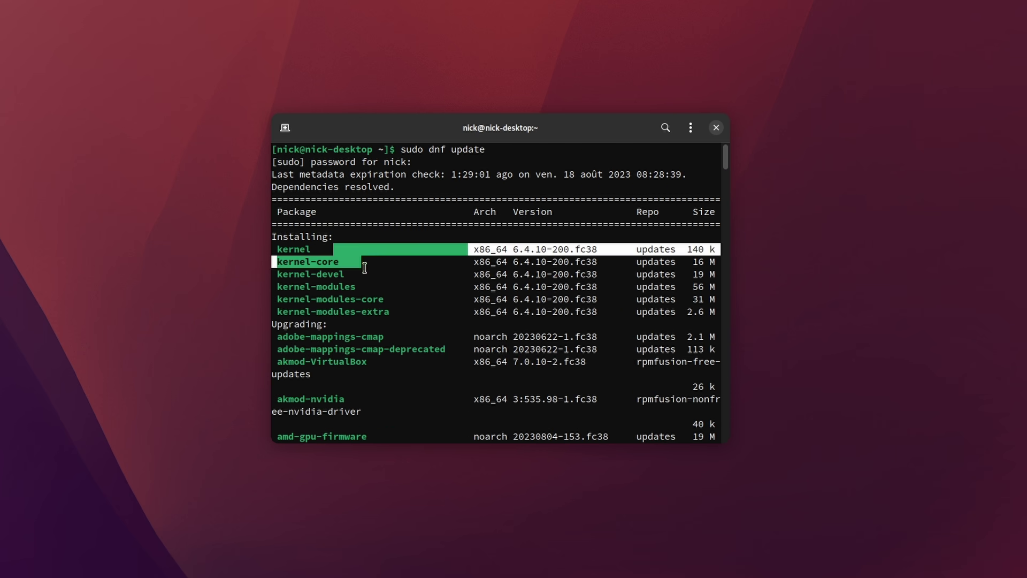
scroll(419, 307, "down", 1)
left_click_drag(390, 313, 390, 327)
scroll(389, 327, "down", 1)
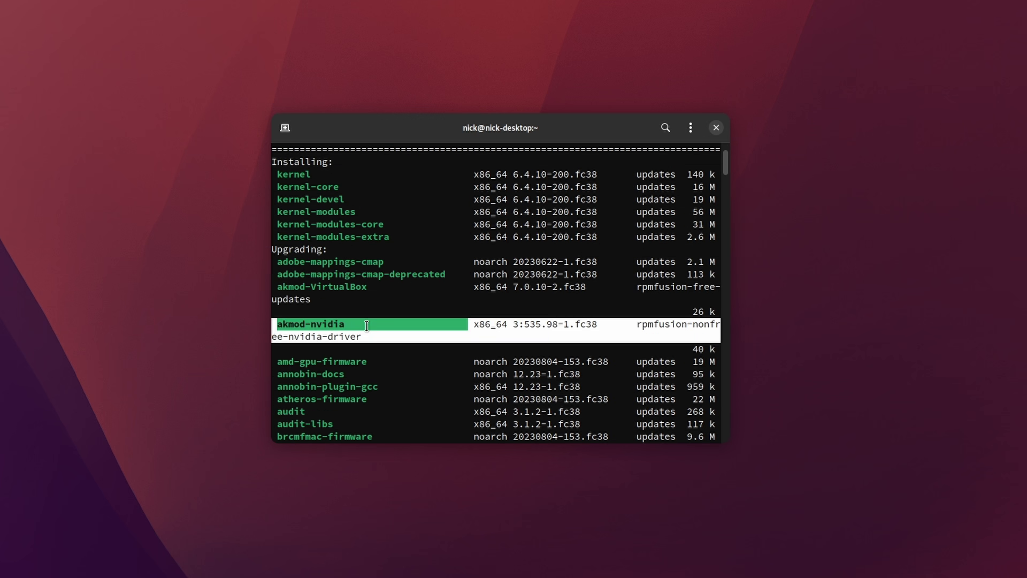
scroll(367, 326, "down", 2)
left_click_drag(341, 282, 415, 334)
scroll(406, 319, "down", 4)
scroll(415, 325, "down", 6)
scroll(413, 327, "down", 13)
scroll(415, 334, "down", 20)
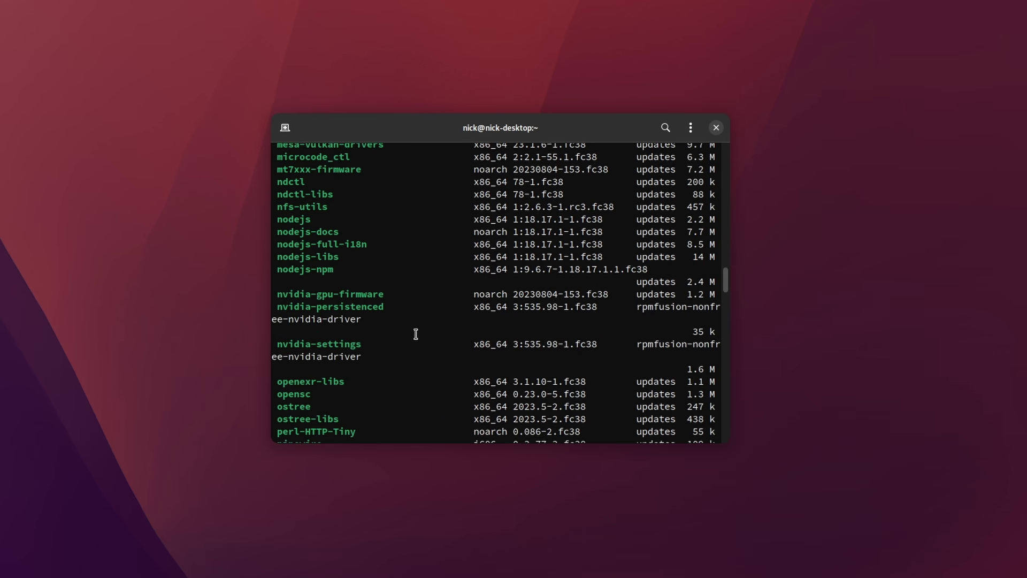
scroll(415, 334, "down", 20)
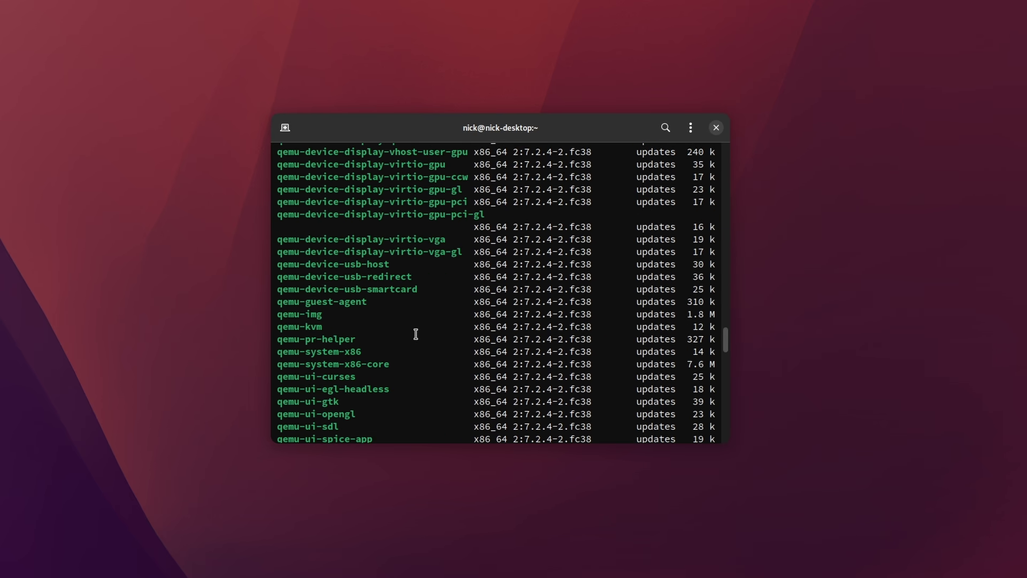
scroll(419, 332, "down", 15)
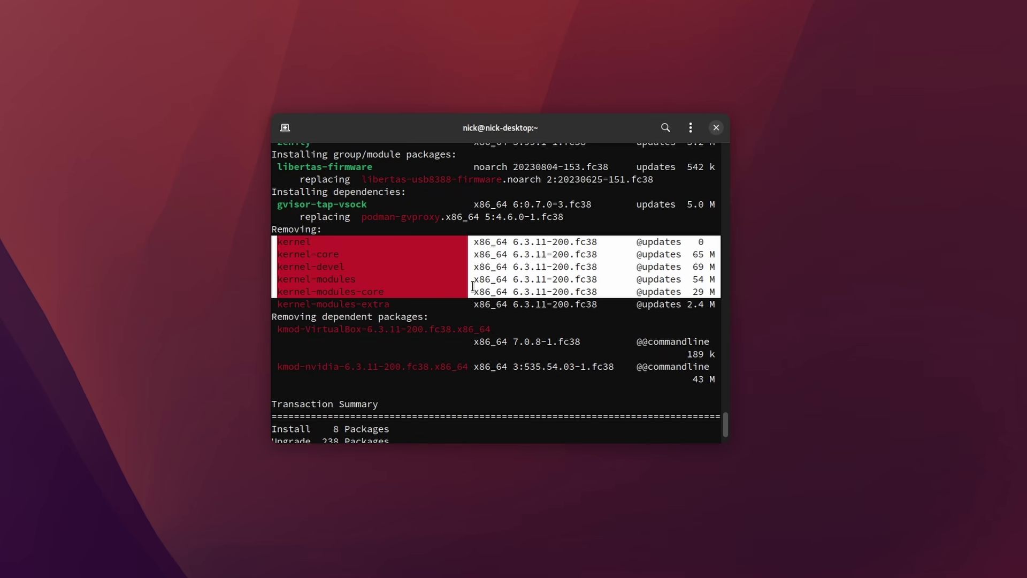
left_click_drag(473, 286, 482, 374)
left_click(481, 374)
scroll(483, 361, "down", 2)
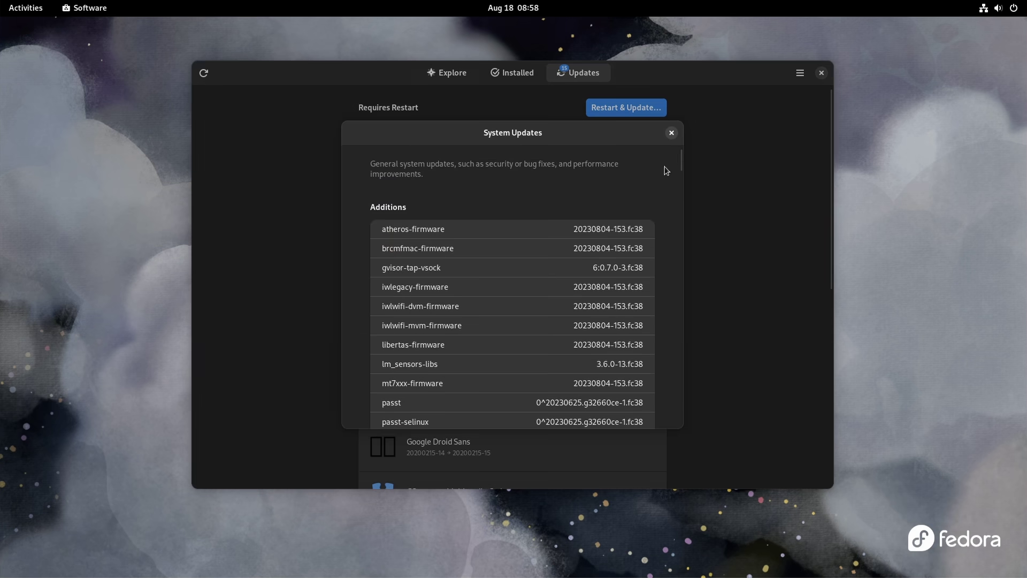
scroll(679, 162, "down", 10)
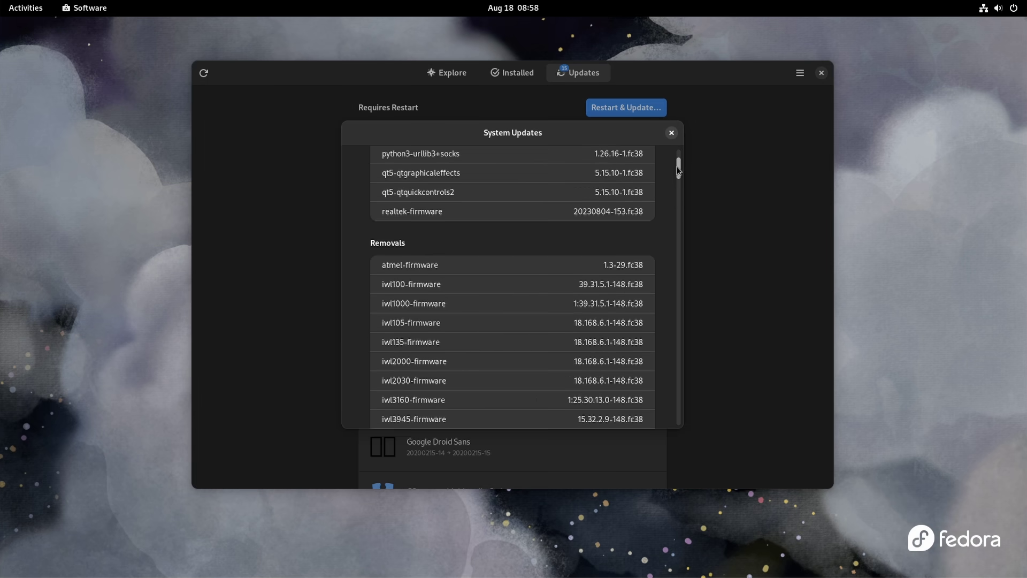
scroll(555, 228, "down", 15)
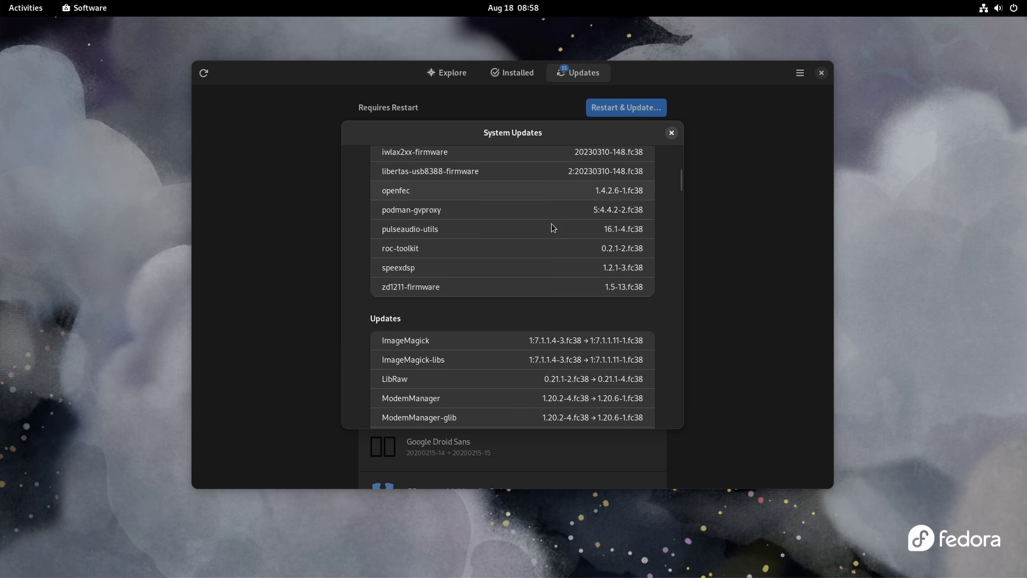
scroll(504, 264, "down", 15)
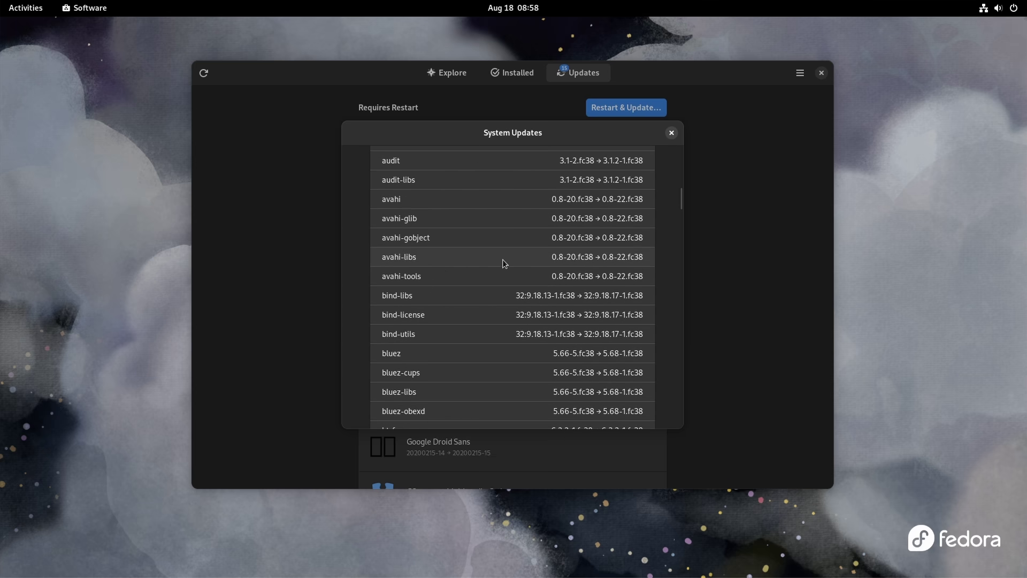
scroll(504, 264, "down", 20)
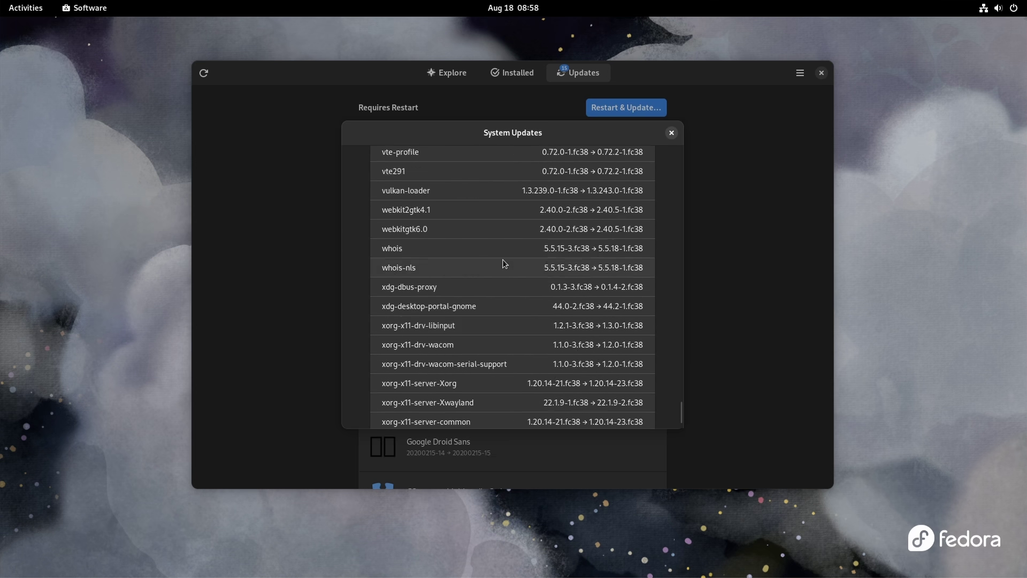
left_click_drag(680, 426, 683, 159)
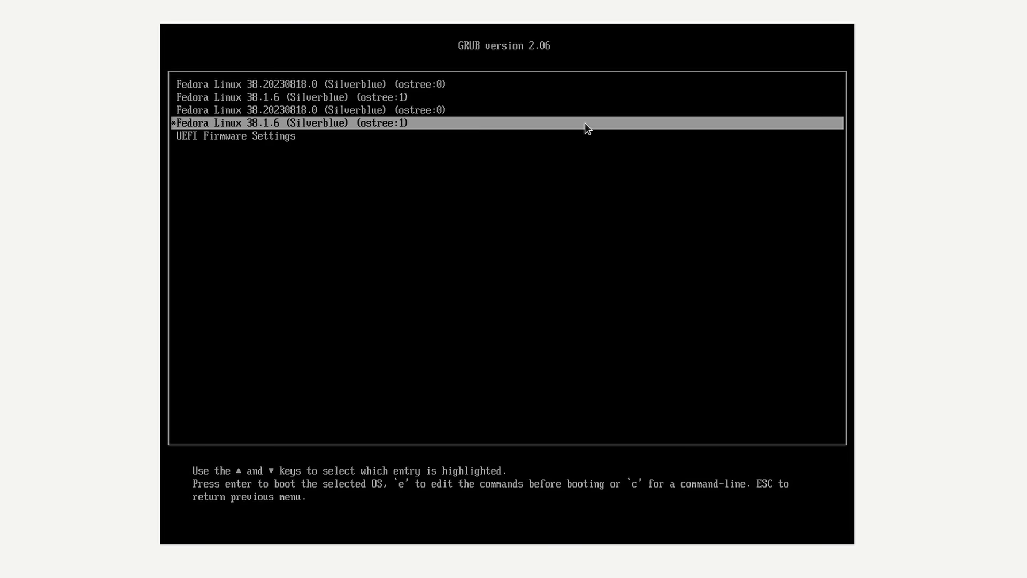
key("Up")
key("Up")
key("Up")
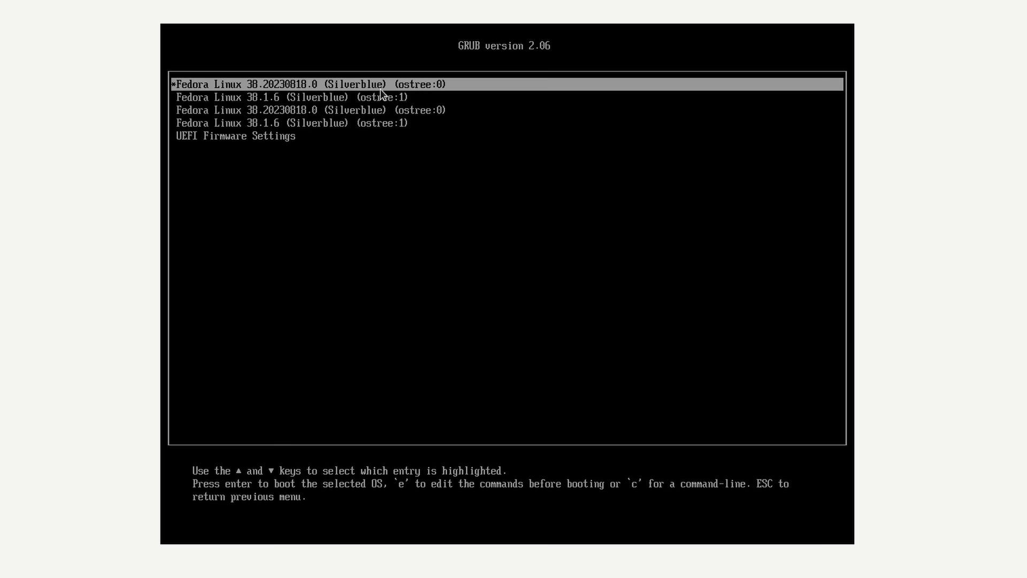
key("Down")
key("Down")
key("Down")
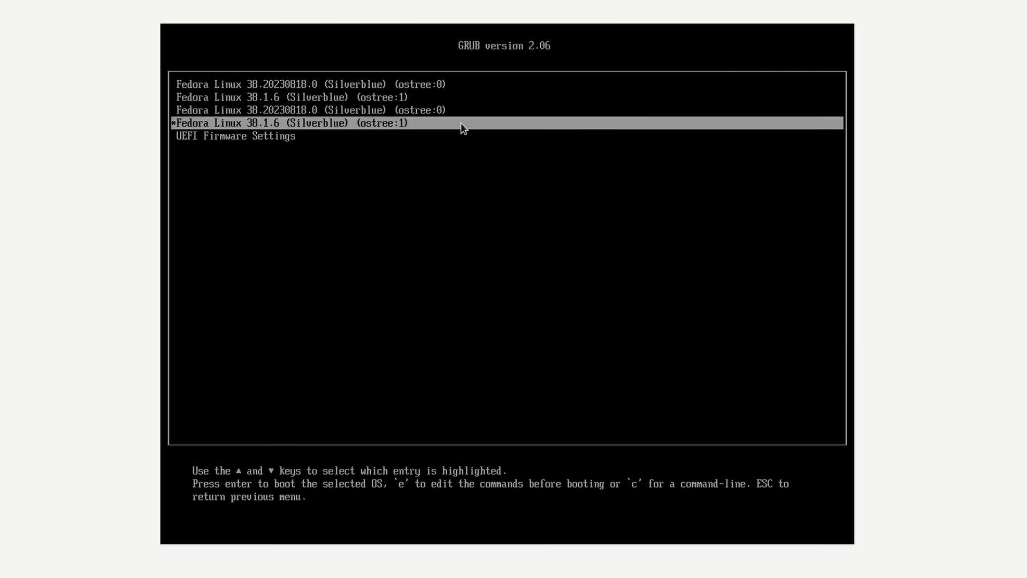
key("Up")
key("Up")
key("Up")
key("Down")
key("Down")
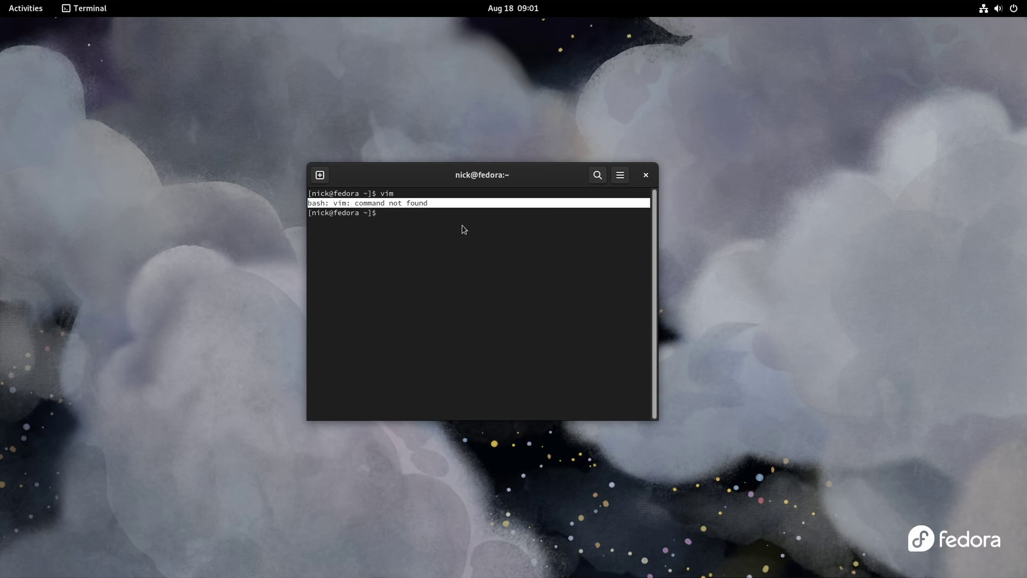
- Deselect the vim error, authorize the rpm-ostree vim install with the password, and clear the terminal
left_click(487, 227)
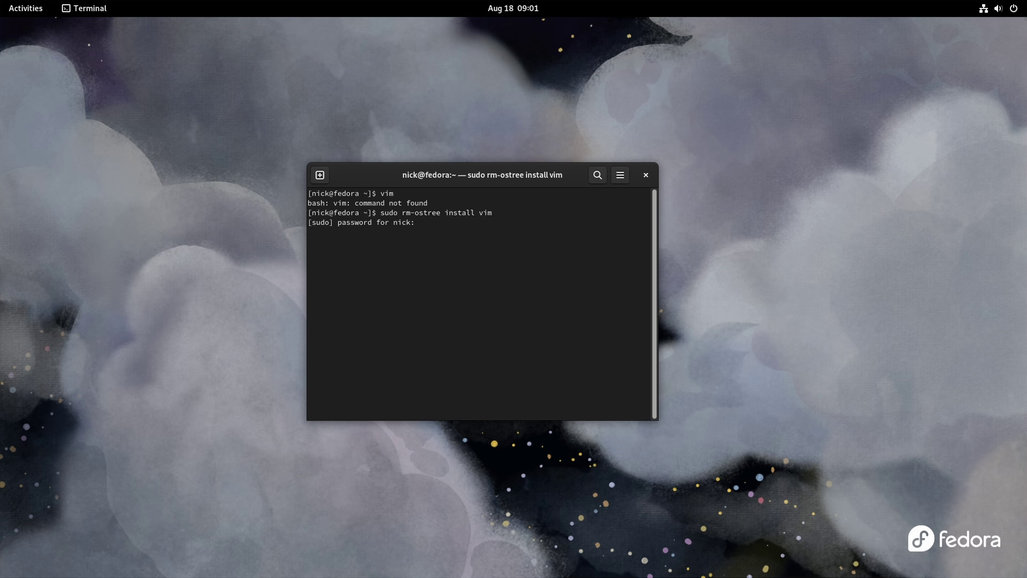
key("Return")
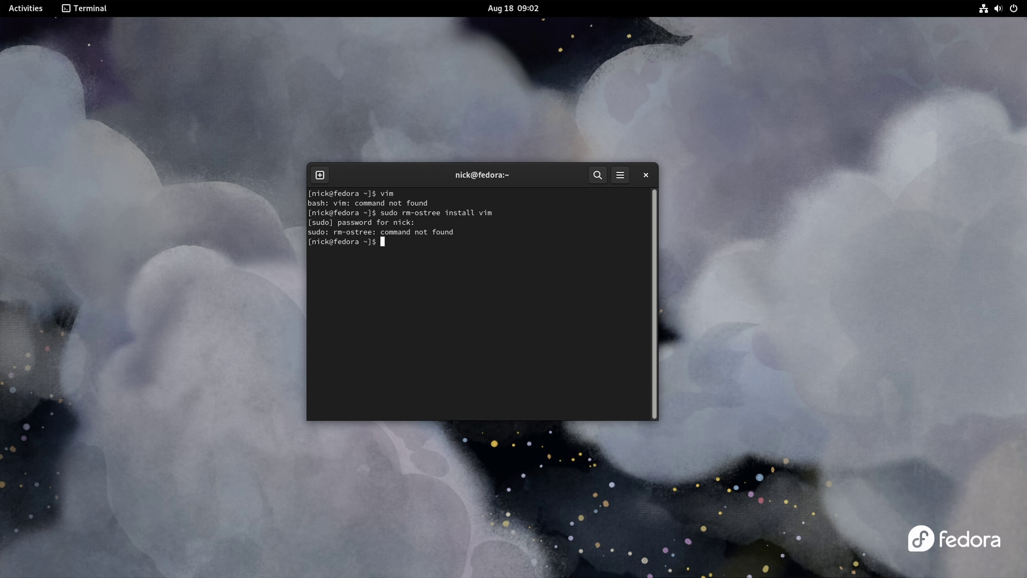
key("Return")
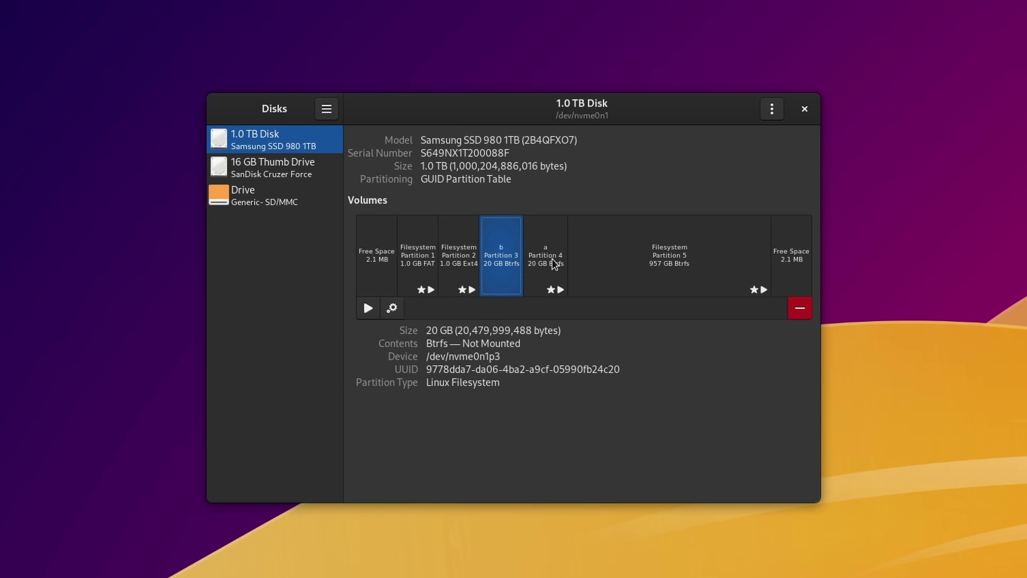
left_click(552, 262)
left_click(501, 266)
left_click(547, 265)
left_click(502, 264)
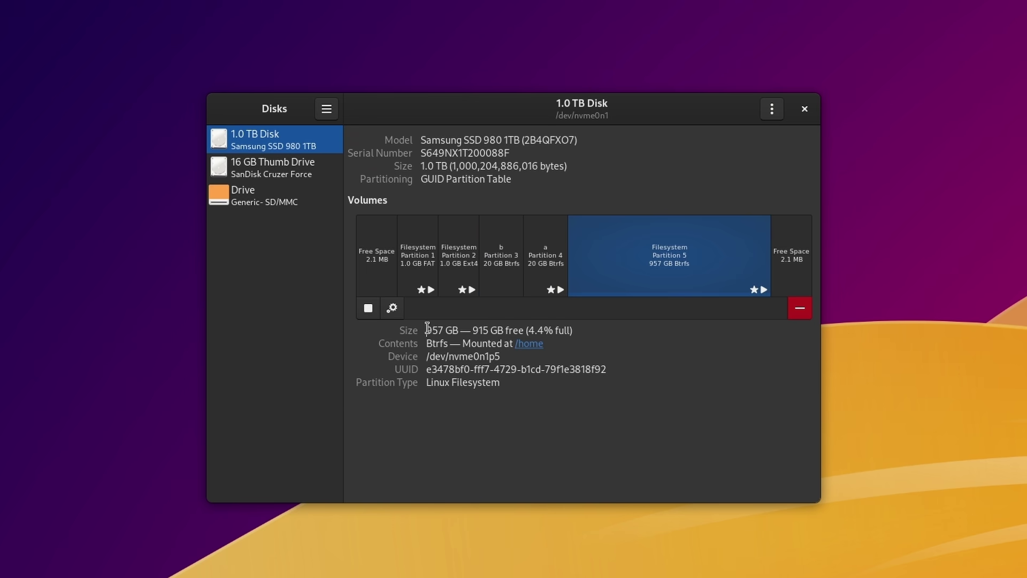
left_click_drag(426, 330, 559, 333)
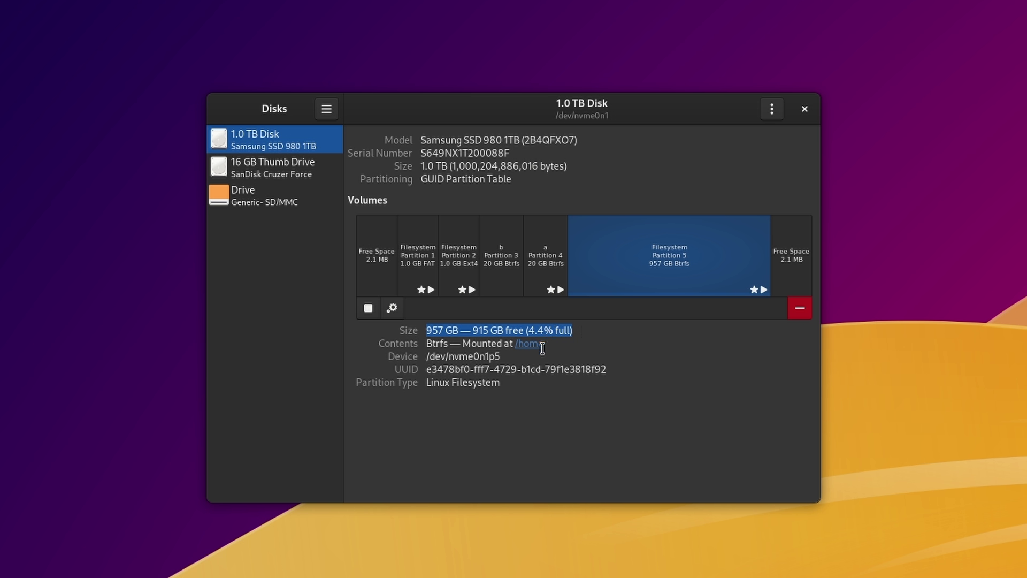
double_click(503, 344)
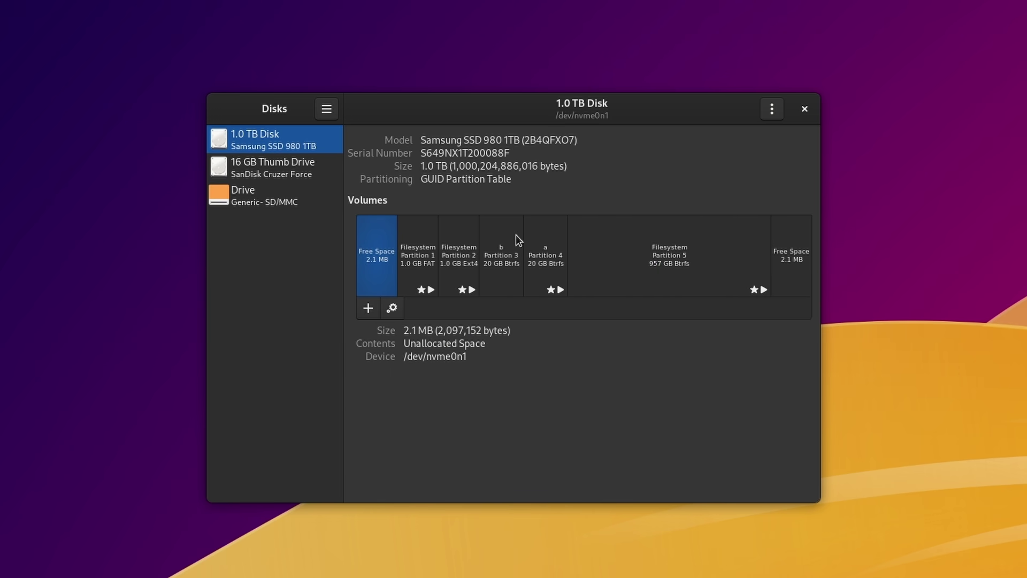
left_click(504, 270)
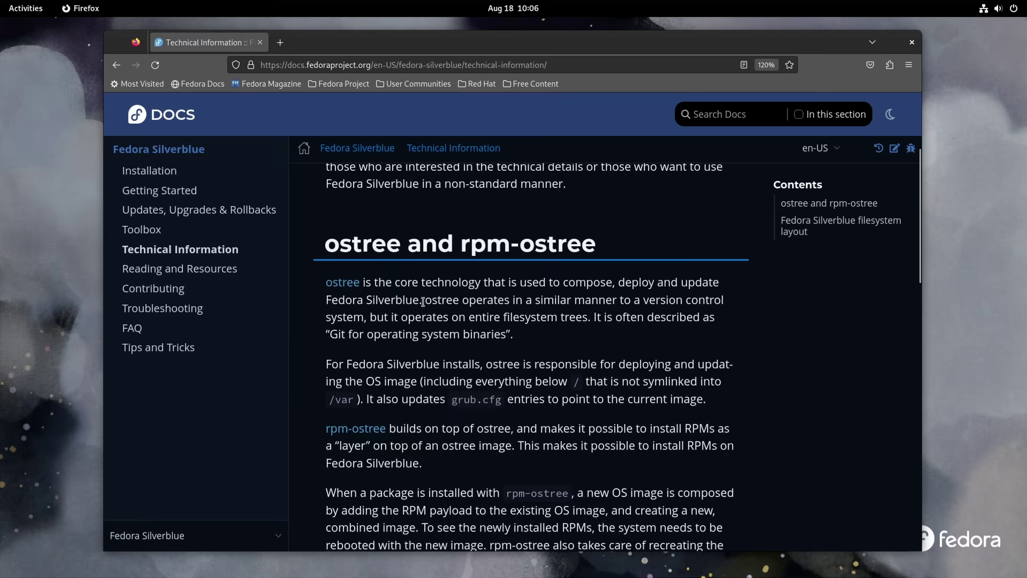
left_click_drag(423, 301, 664, 337)
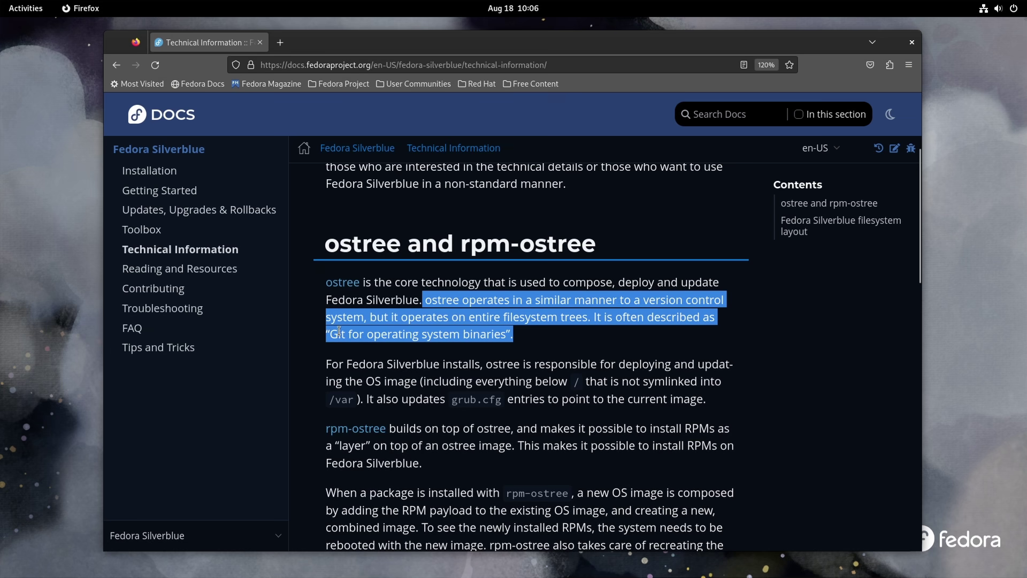
- Highlight 'Git for operating system binaries' and the sentence on ostree deploying and updating the OS image
left_click_drag(331, 332, 488, 331)
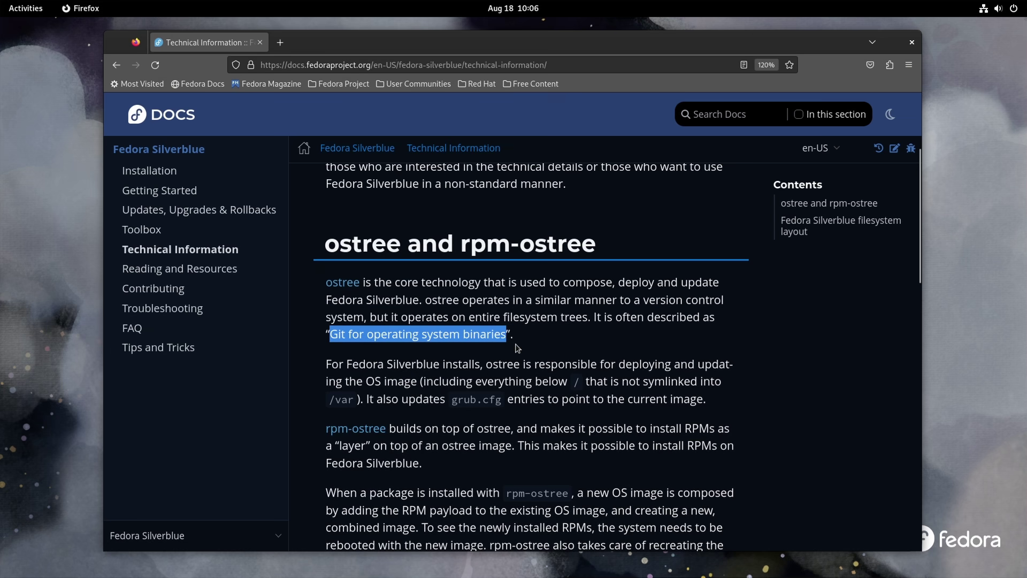
scroll(518, 348, "down", 3)
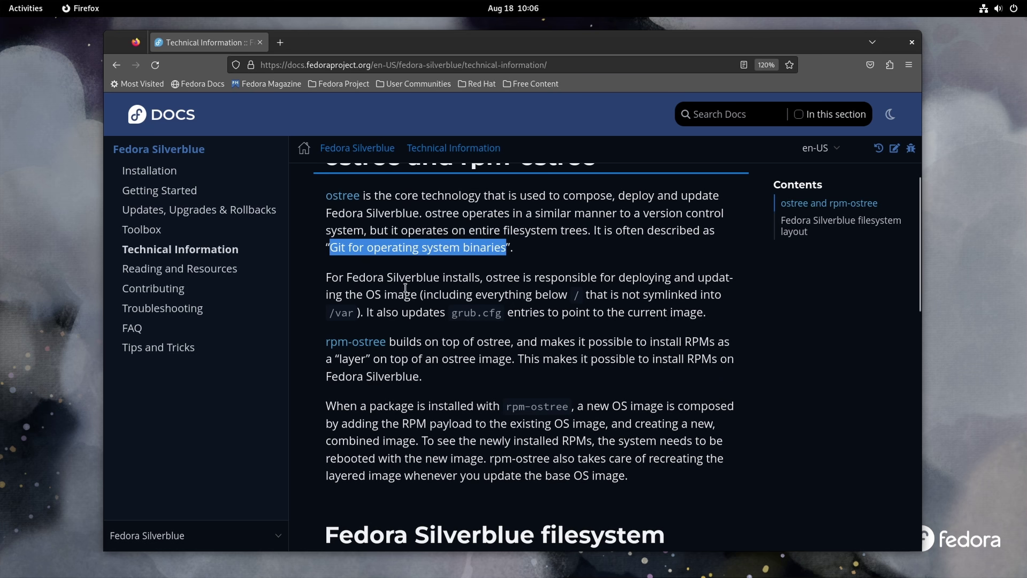
left_click_drag(485, 277, 712, 278)
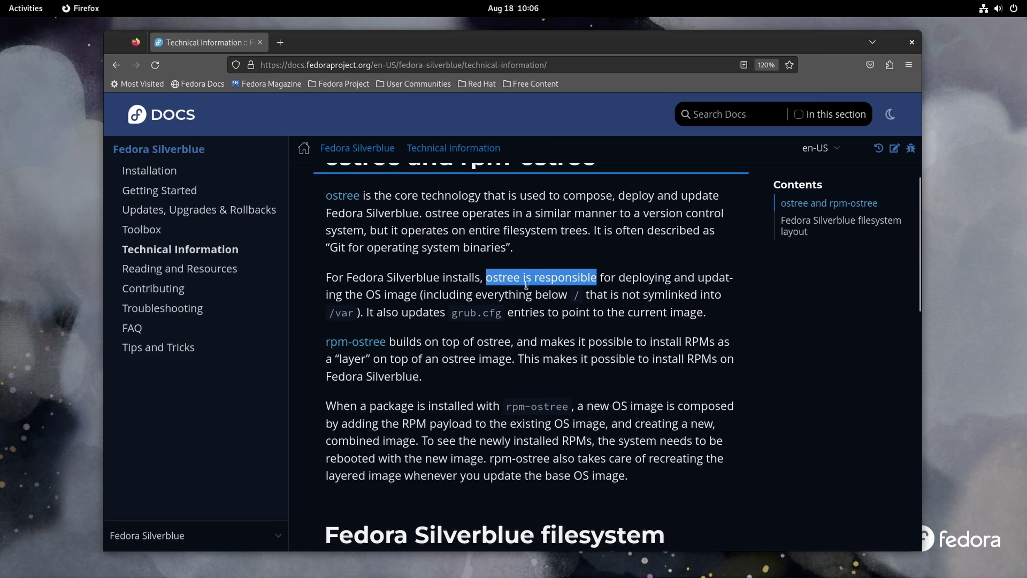
left_click_drag(526, 285, 428, 299)
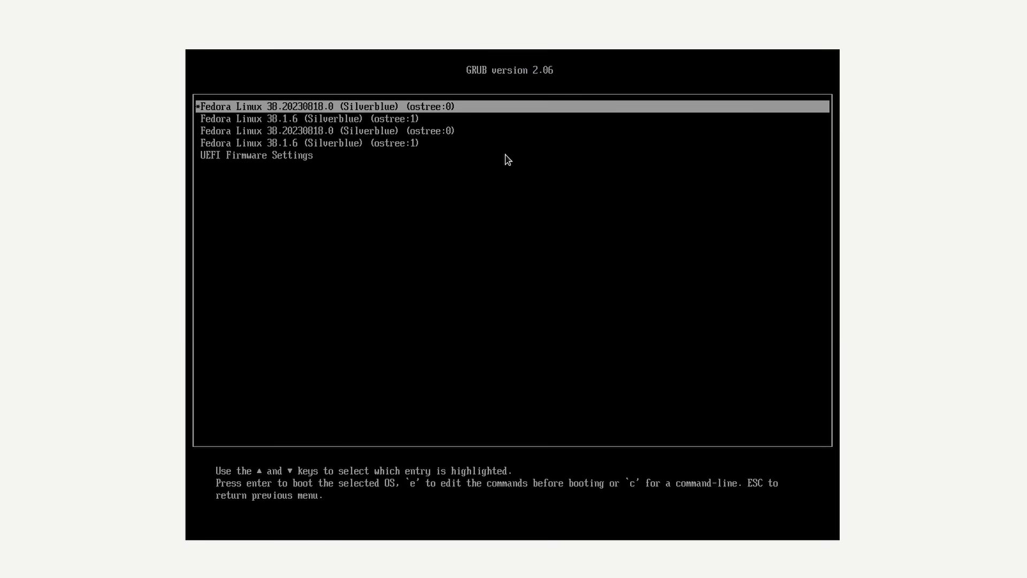
- Move through the GRUB entries and settle on Fedora Linux 38.1.6 (Silverblue) (ostree:1)
key("Down")
key("Down")
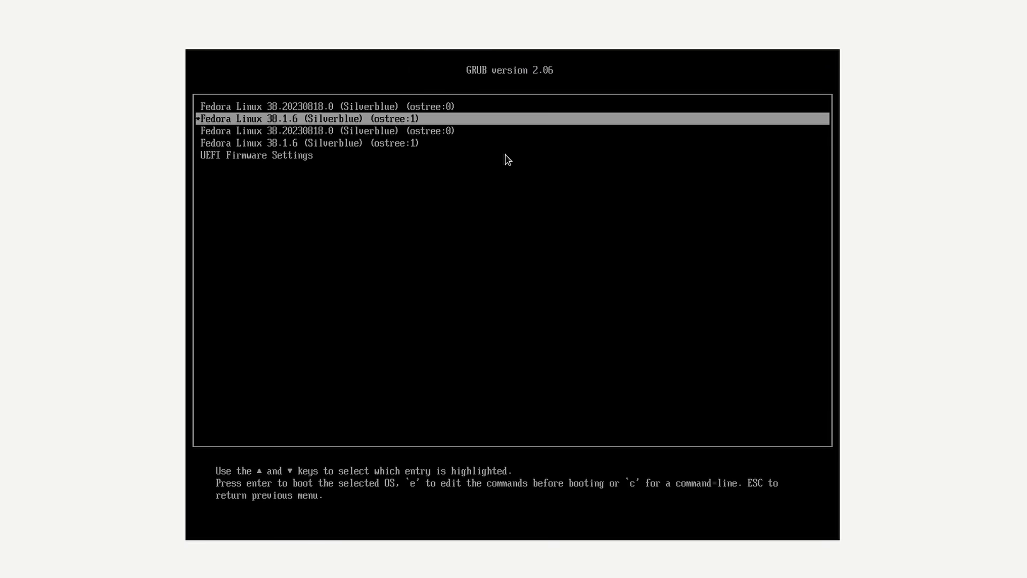
key("Down")
key("Up")
key("Up")
key("Up")
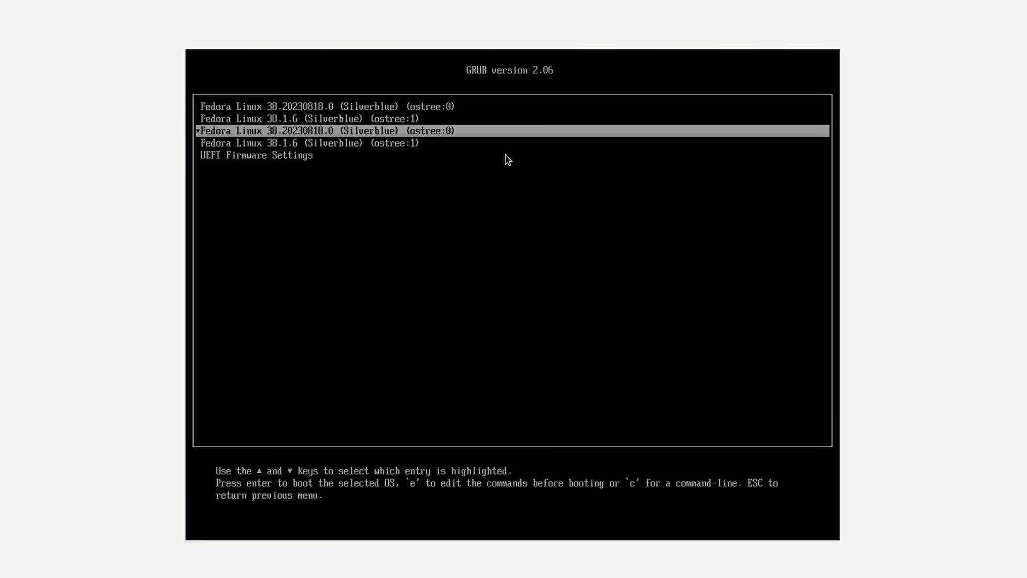
key("Down")
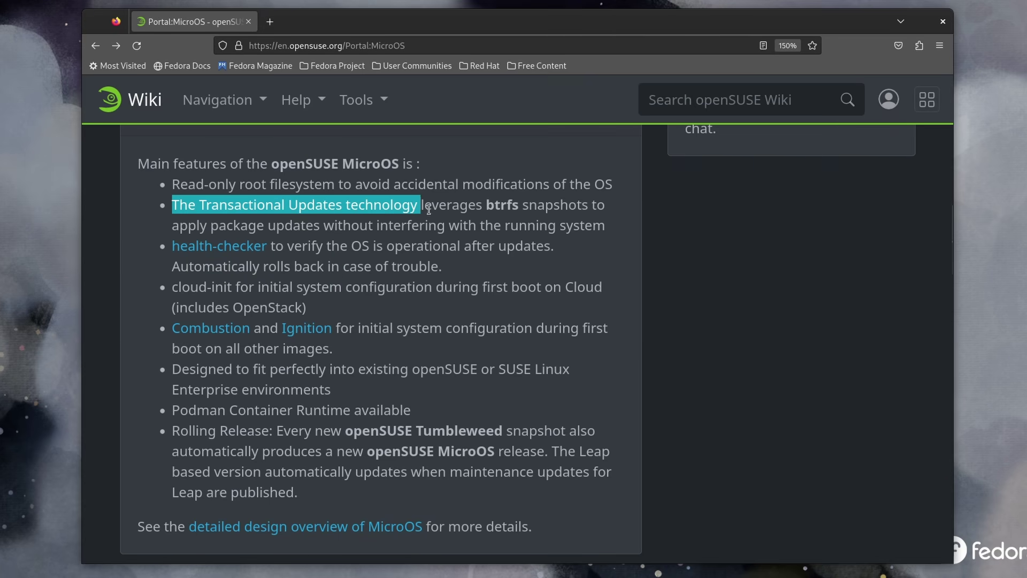
- Highlight the Transactional Updates bullet, follow its technology link, and highlight the btrfs snapshots sentence
left_click_drag(428, 209, 378, 229)
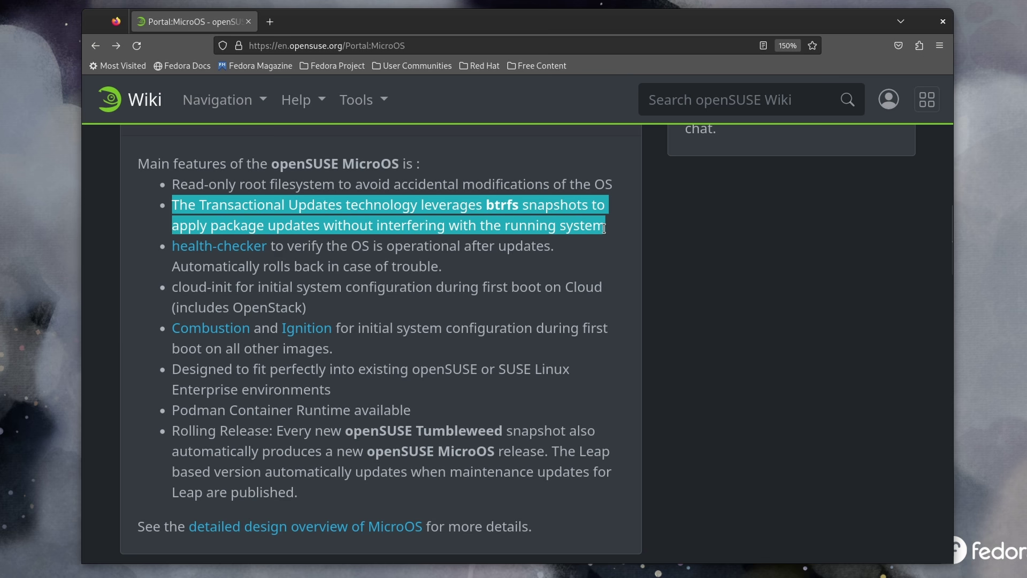
left_click(243, 205)
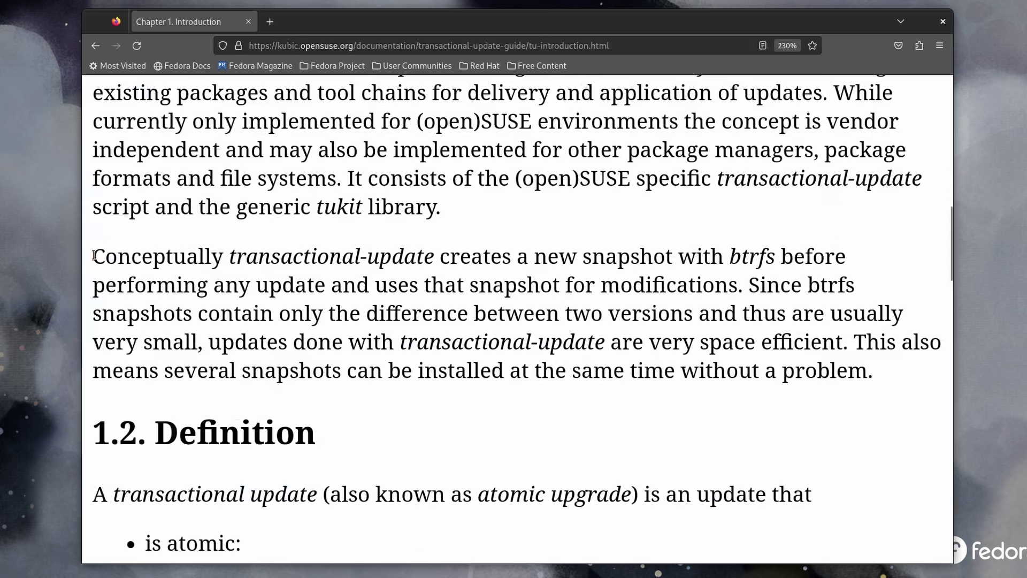
left_click_drag(93, 257, 781, 342)
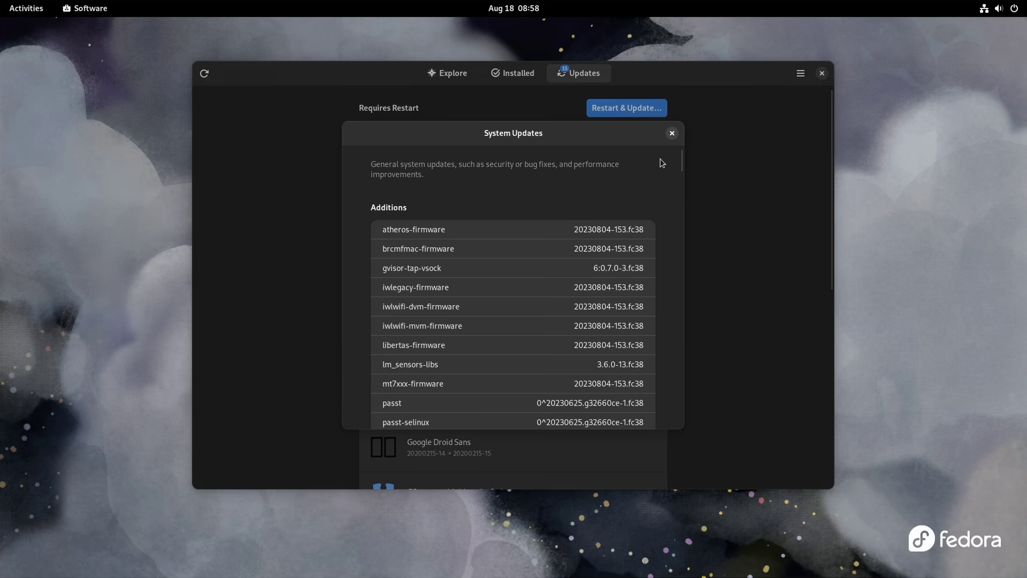
- Scroll the System Updates package list through Additions, Removals and Updates to the bottom
left_click_drag(680, 164, 678, 171)
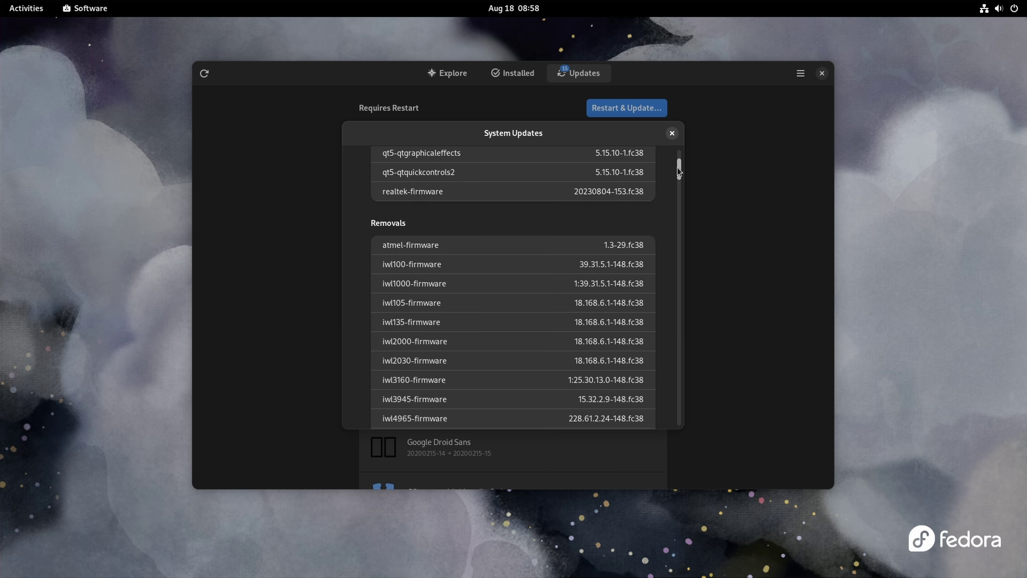
scroll(554, 229, "down", 10)
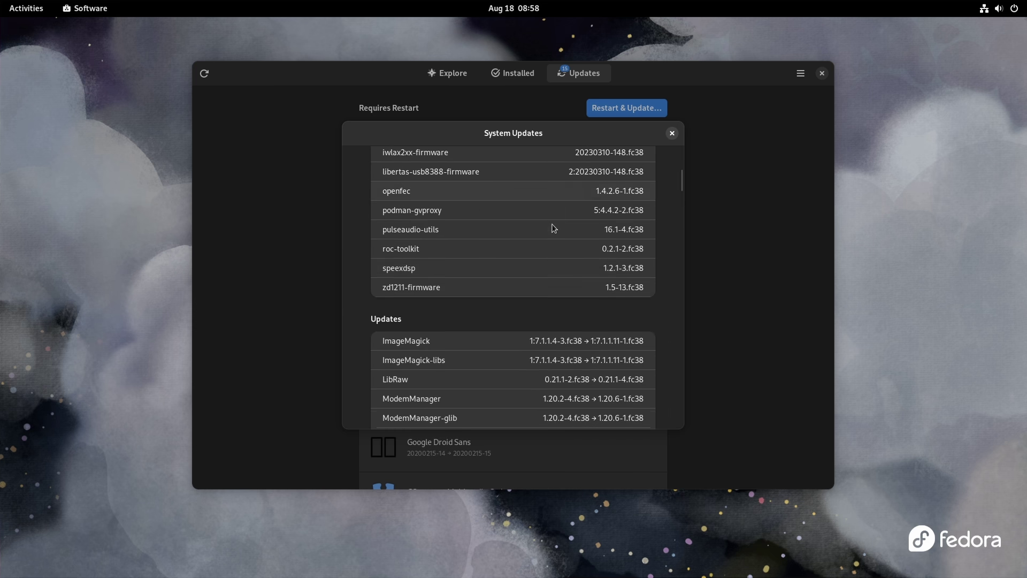
scroll(507, 263, "down", 20)
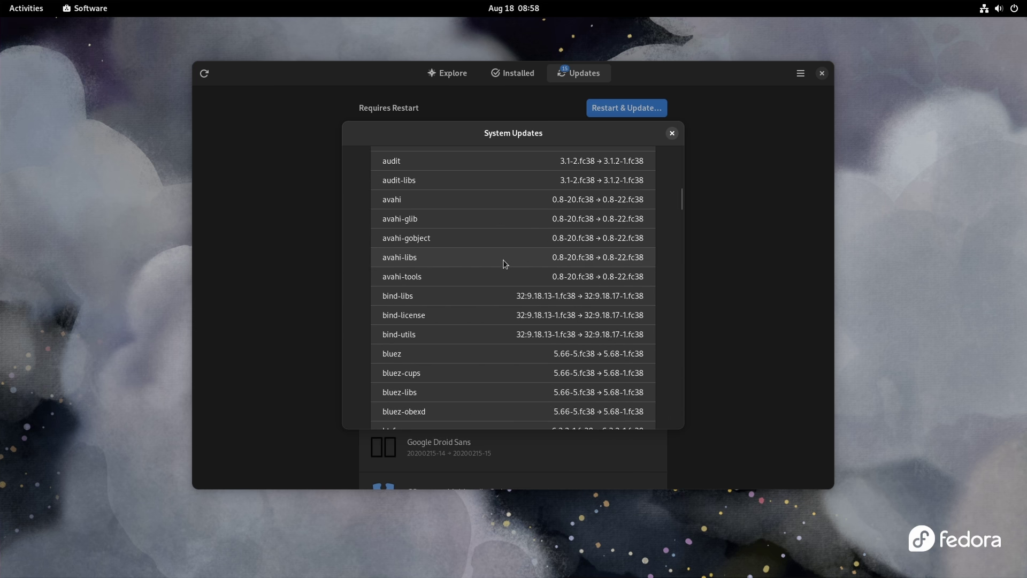
scroll(505, 264, "down", 20)
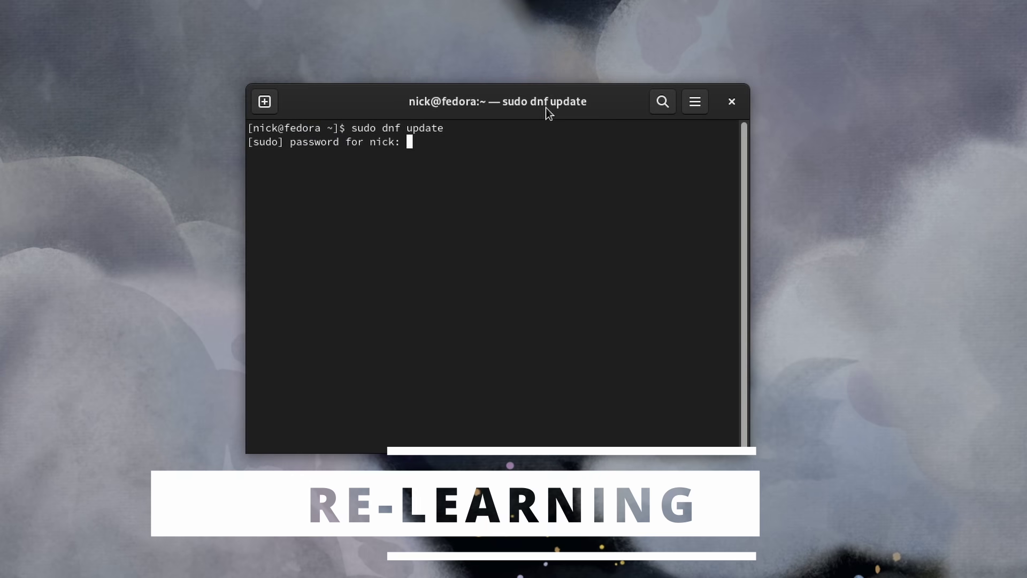
- Submit the password for 'sudo dnf update', then run 'sudo dnf install gimp'; both report dnf not found
key("Return")
type("su")
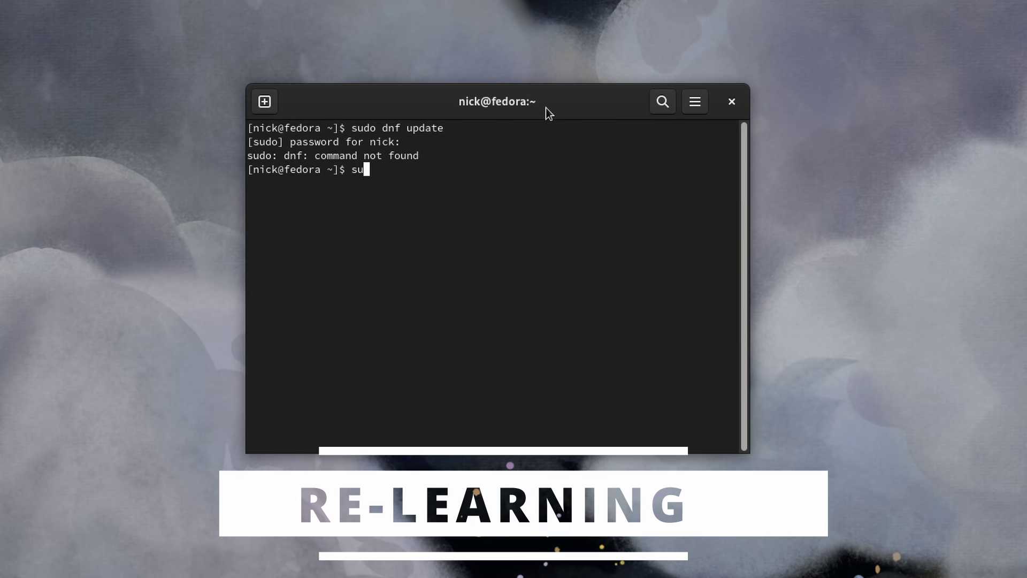
type("do dnf install gimp")
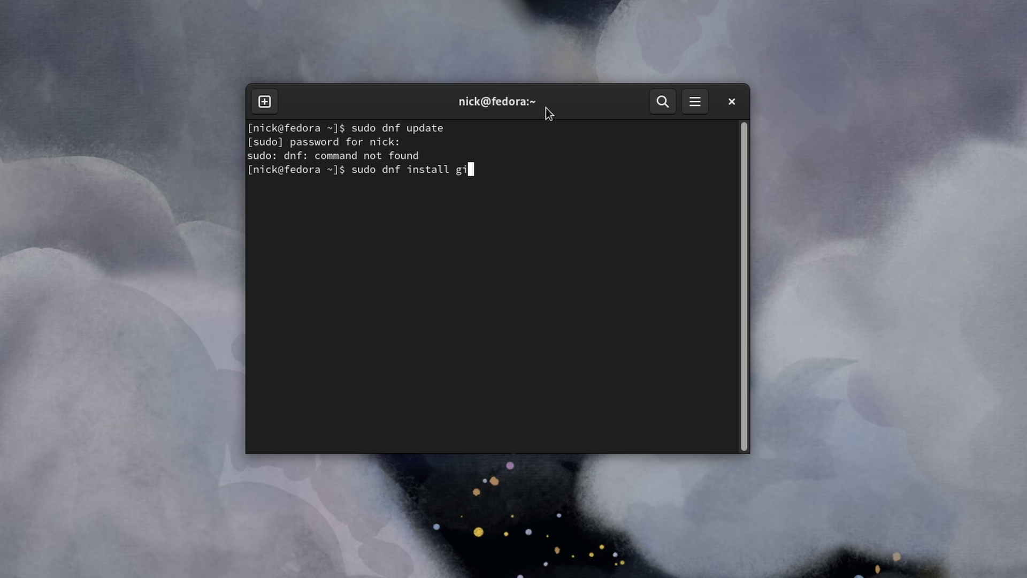
key("Return")
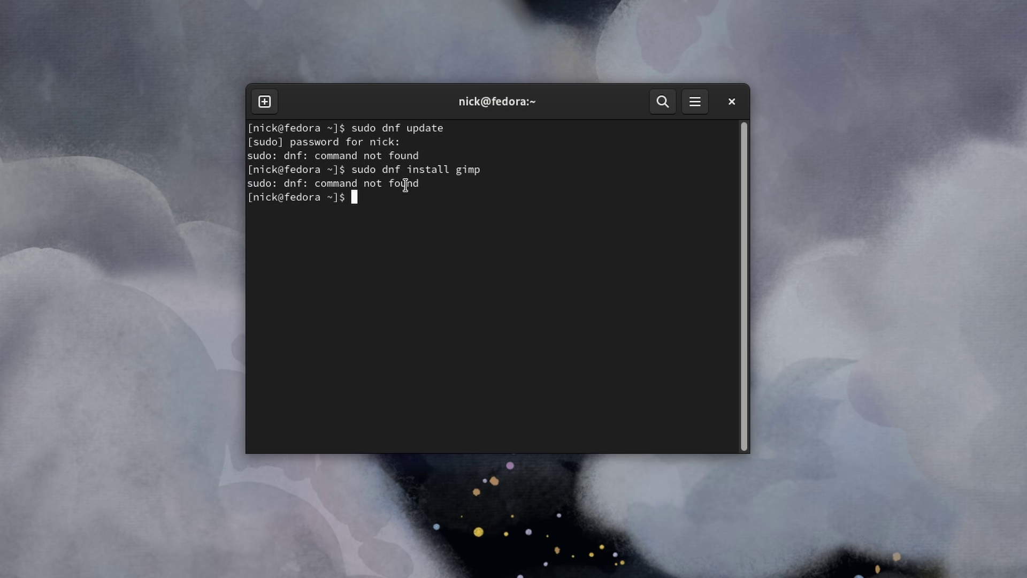
- Highlight the two 'dnf: command not found' error lines and start typing a new sudo command
triple_click(401, 183)
left_click(402, 184)
triple_click(401, 155)
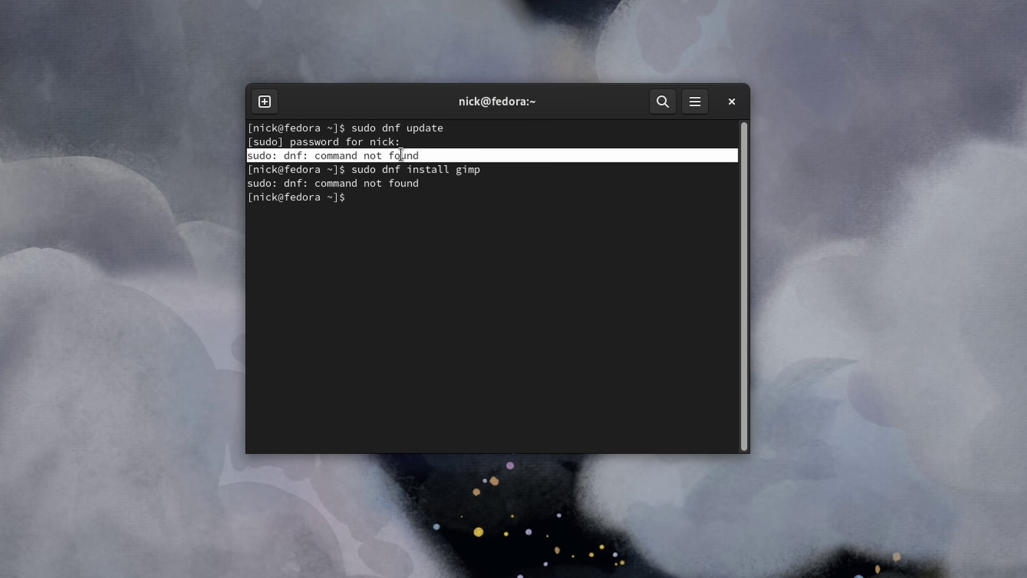
left_click(421, 184)
left_click_drag(424, 213, 321, 169)
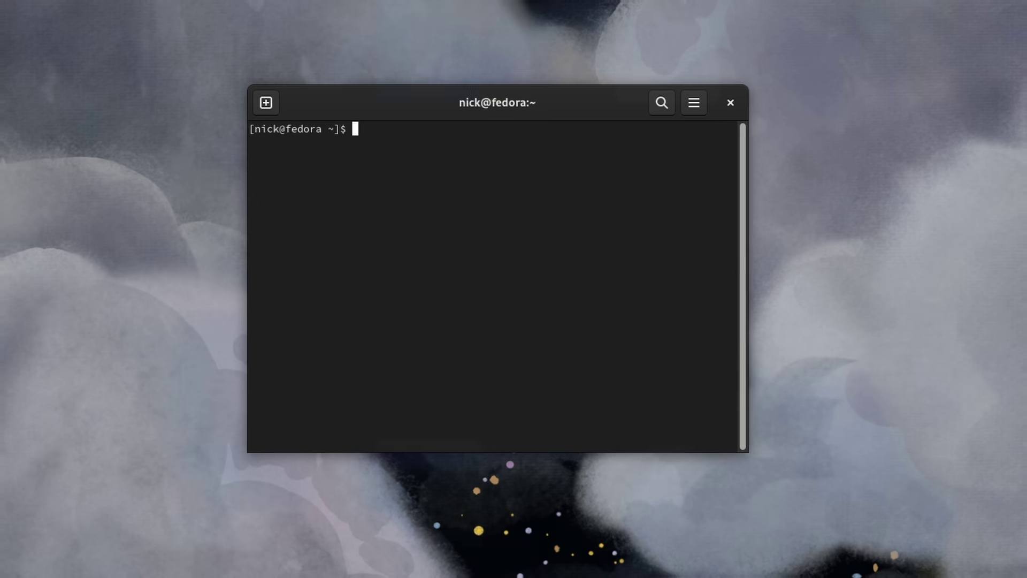
type("sudo rpm-ostree install gimp")
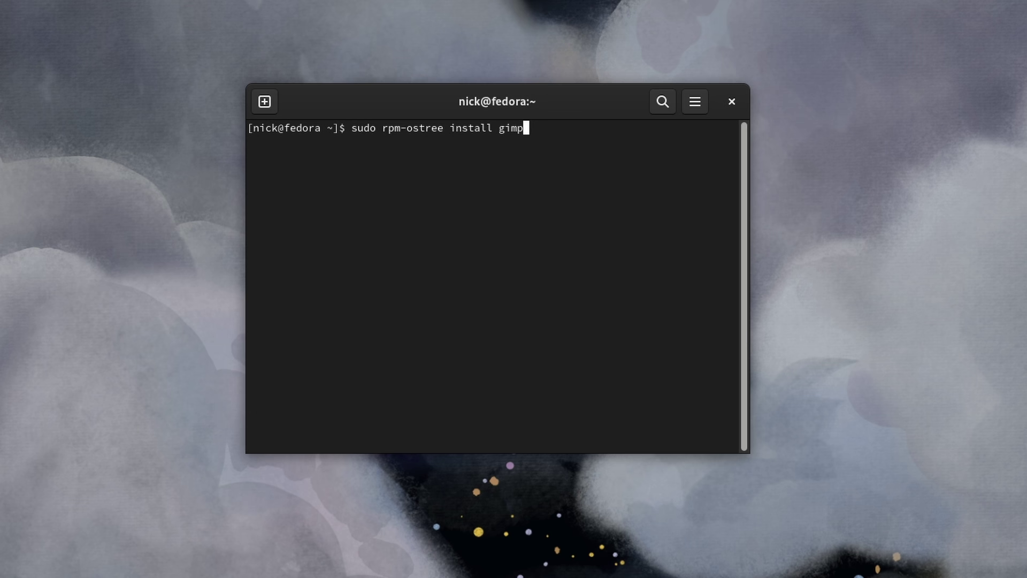
- Run 'sudo rpm-ostree install gimp', which says gimp is already requested
key("Return")
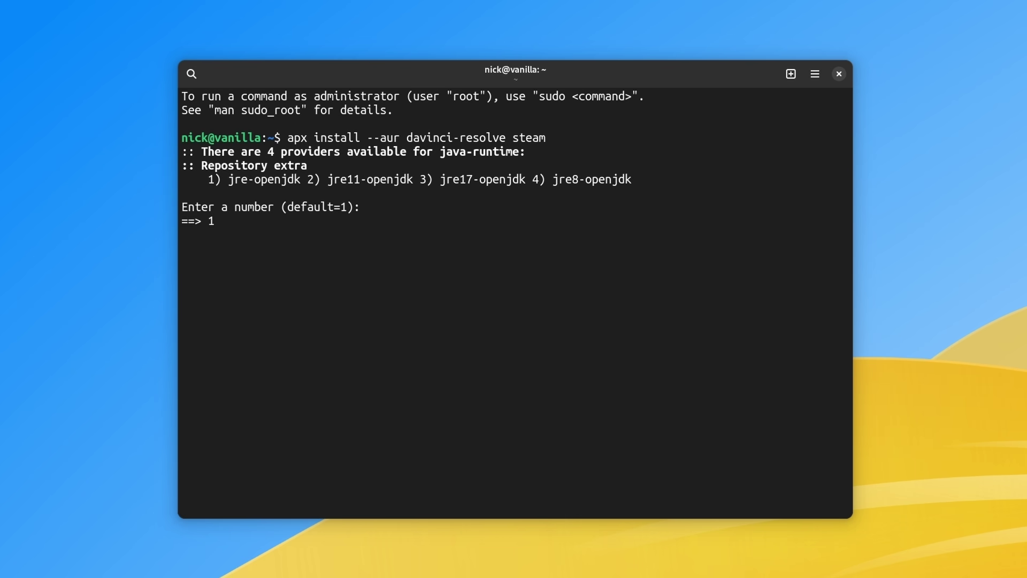
- Choose jre-openjdk (1) and opencl-nvidia (3) as providers for the davinci-resolve and steam install
key("Return")
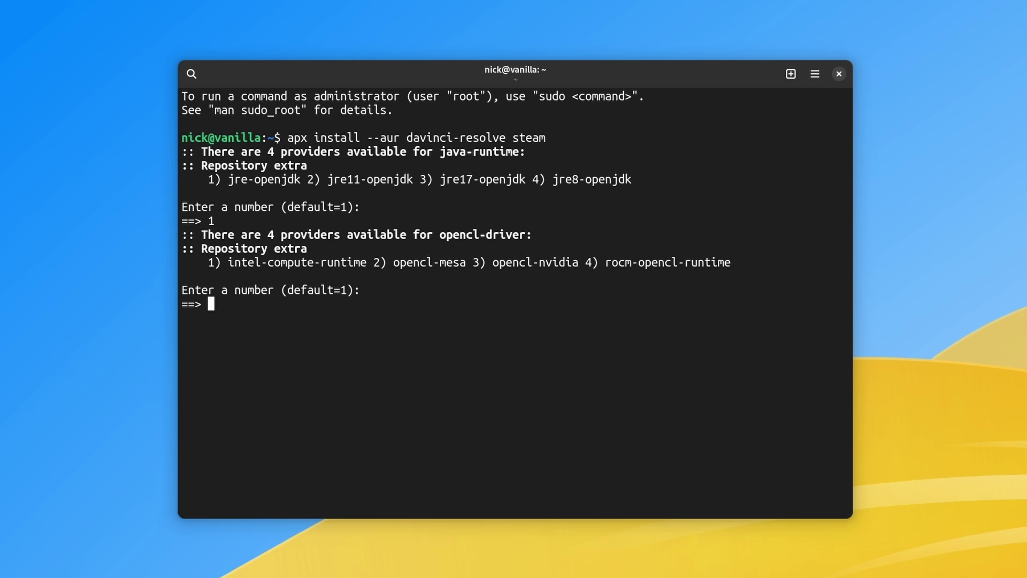
type("3")
key("Return")
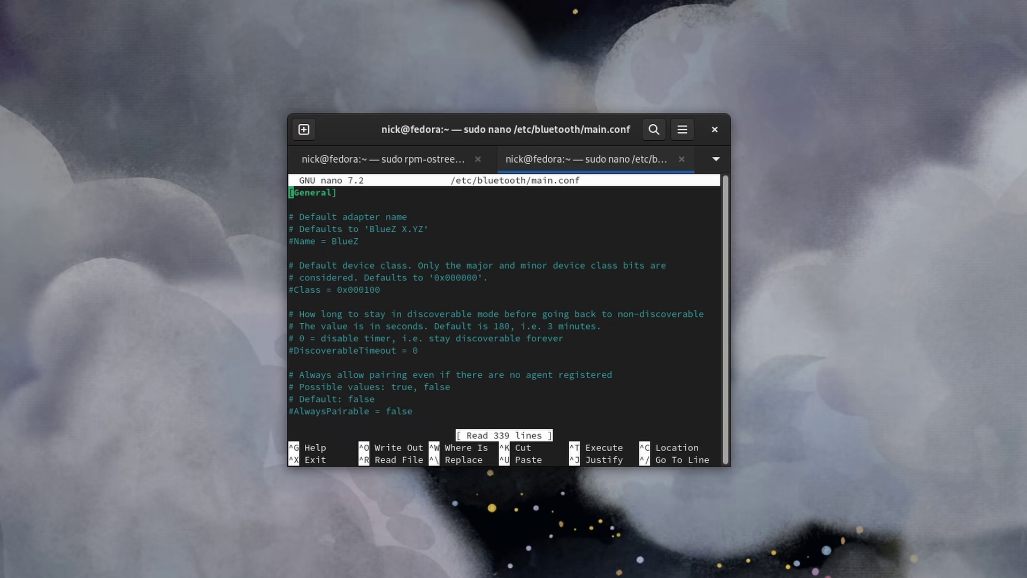
- Scroll down /etc/bluetooth/main.conf, write all 339 lines under the same name, and exit nano
key("Down")
key("Down")
key("Down")
key("Down")
key("Down")
key("Down")
key("Down")
key("Down")
key("Down")
key("Down")
key("Down")
key("Down")
key("Down")
key("Down")
key("Down")
key("Down")
key("Down")
key("Down")
key("Down")
key("Down")
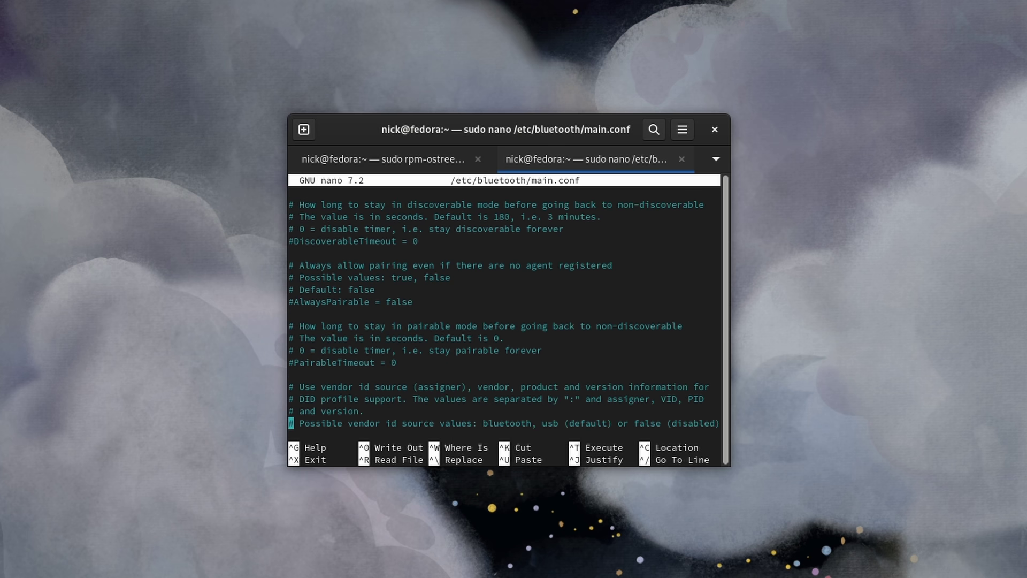
key("Down")
key("Down")
key("Down")
key("ctrl+o")
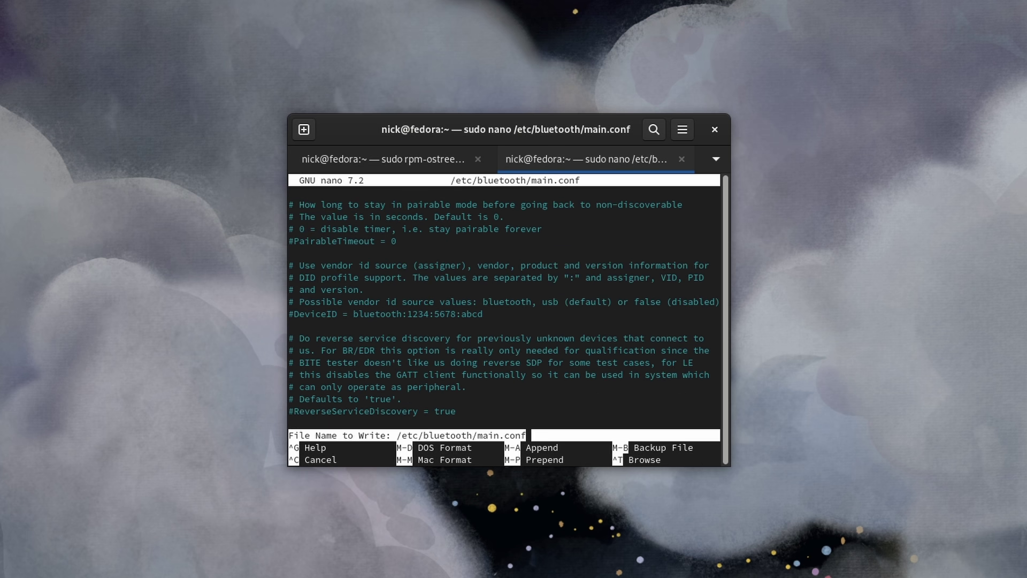
key("Return")
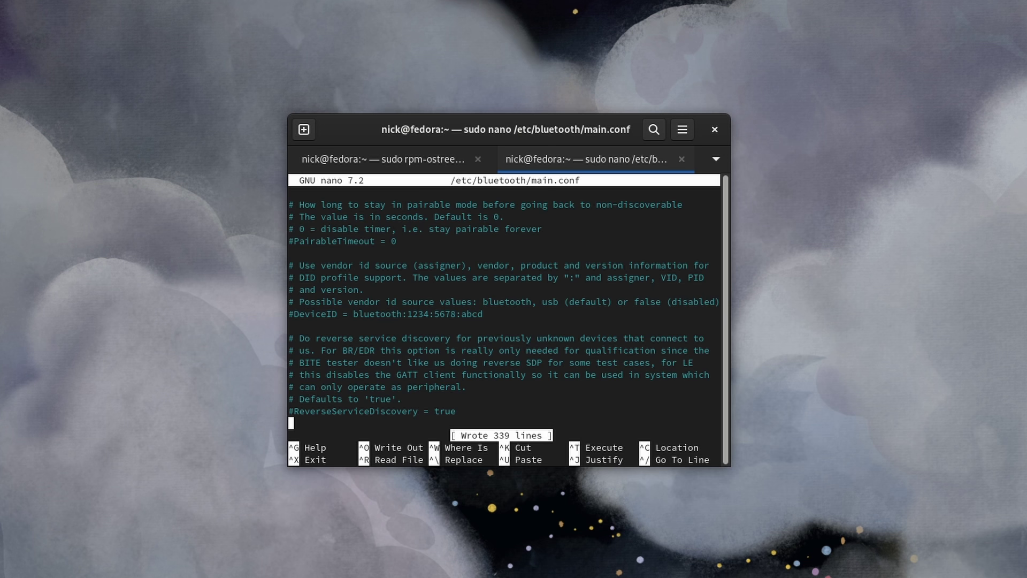
key("ctrl+x")
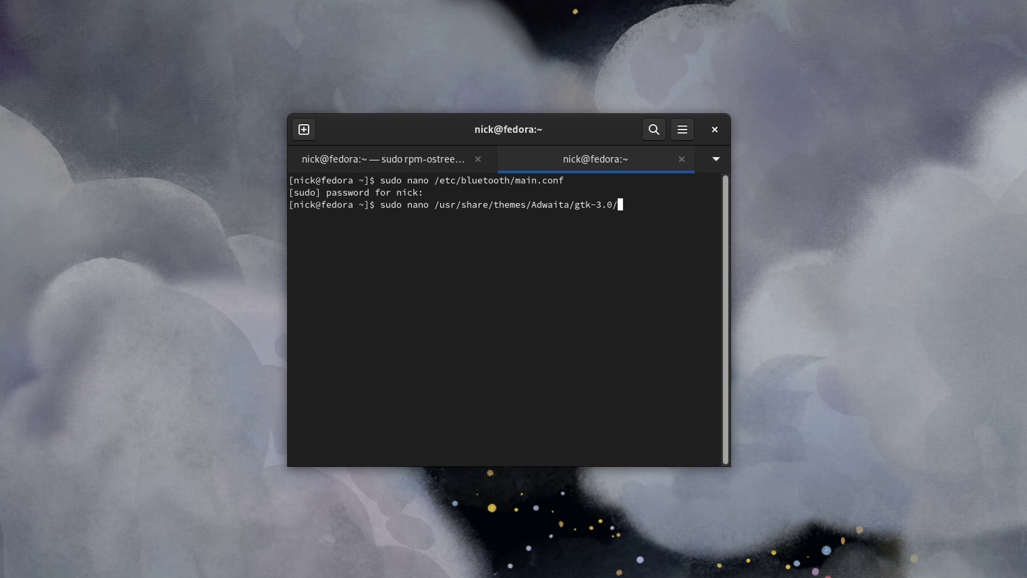
- Open /usr/share/themes/Adwaita/gtk-3.0/gtk.css in nano as root, which warns it is unwritable
key("Return")
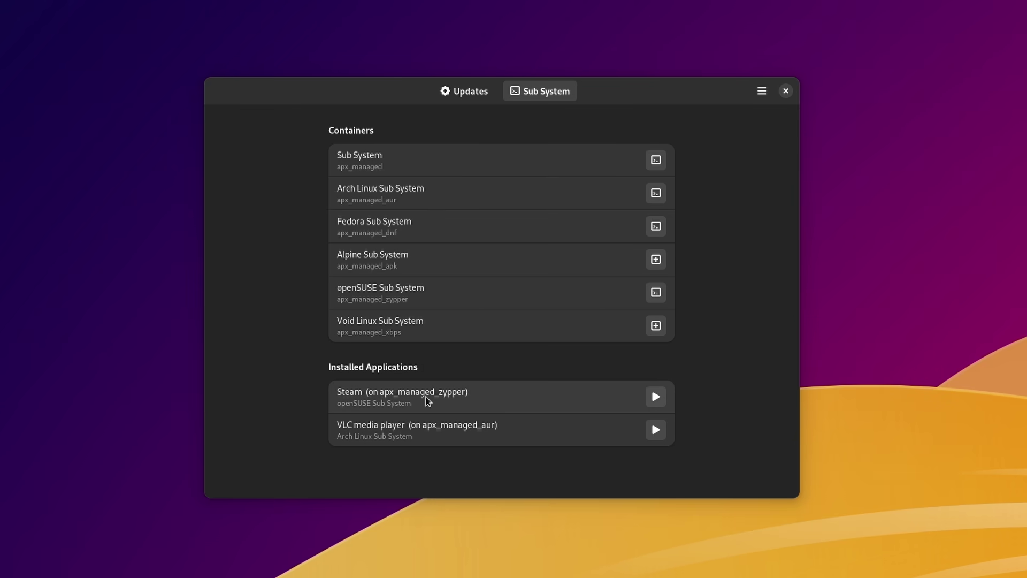
- Launch Steam from the openSUSE sub system's Installed Applications list
left_click(649, 402)
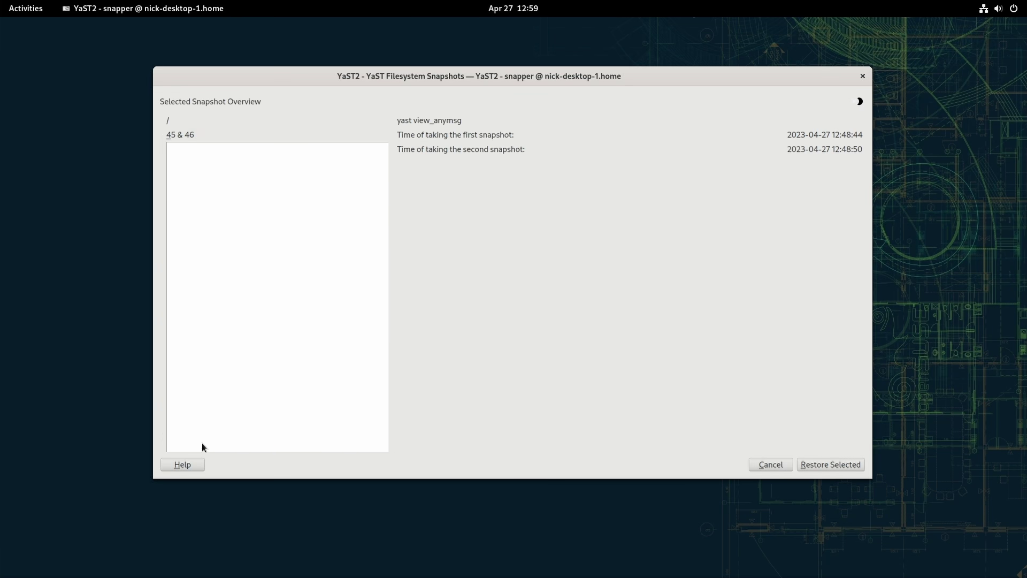
- Cancel the snapshot 45 & 46 overview to return to the snapshot list
left_click(771, 466)
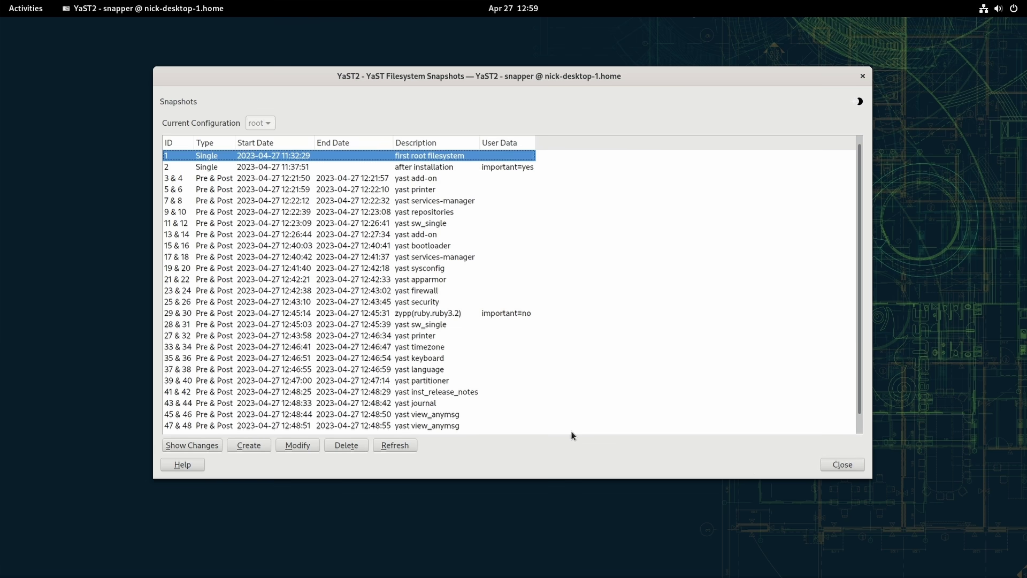
- Show the changes for snapshot 1, then view Inkscape's details and its Flathub source options
left_click(206, 444)
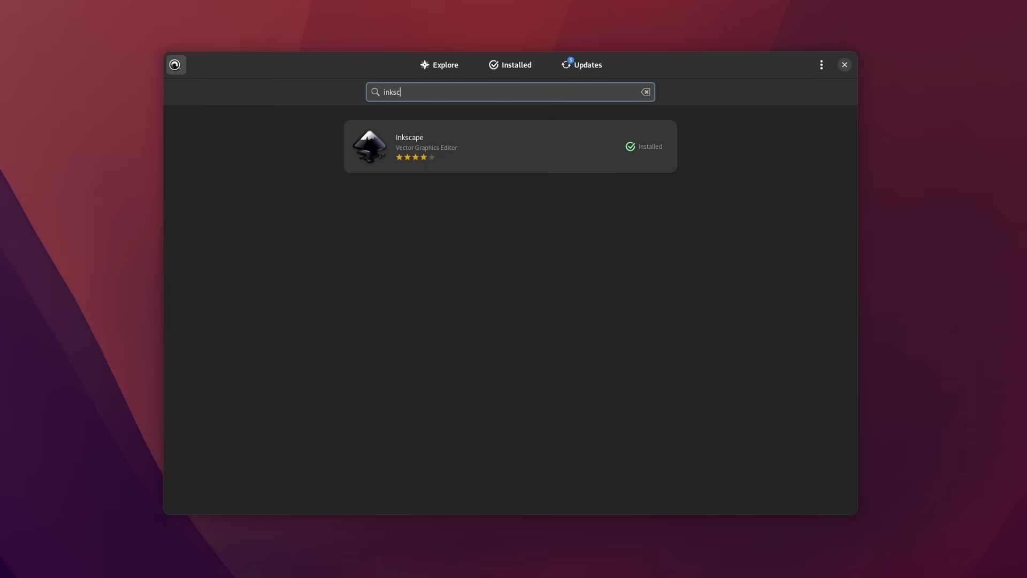
left_click(530, 154)
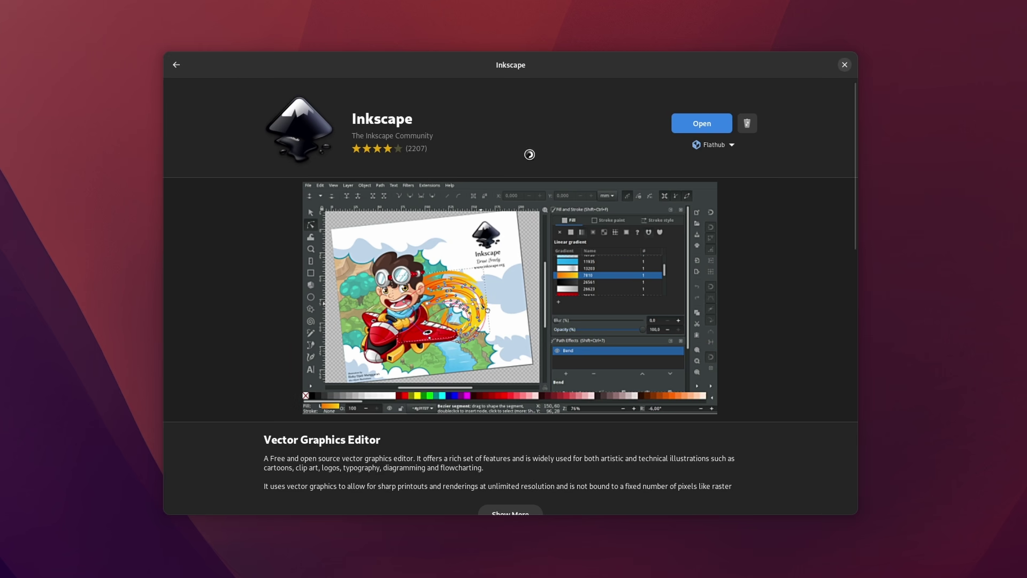
left_click(719, 145)
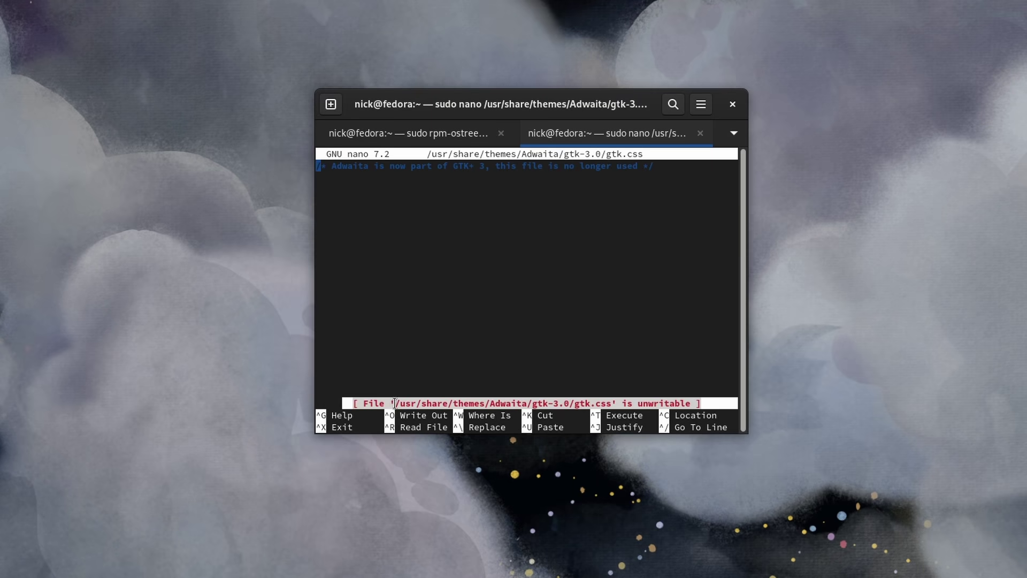
- Try writing gtk.css to its original path, then highlight the 'Read-only file system' error and path
left_click(394, 403)
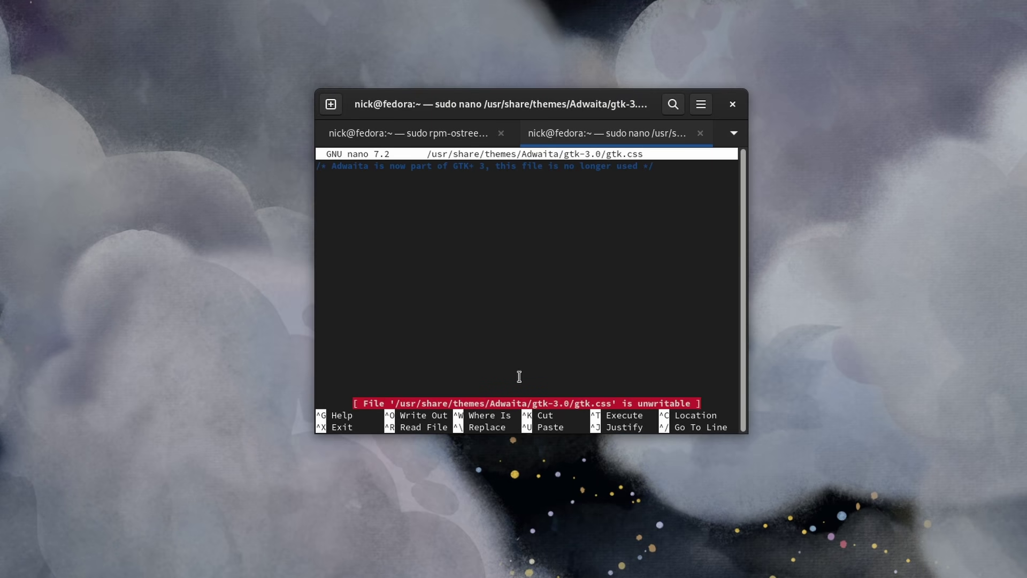
key("ctrl+o")
key("Return")
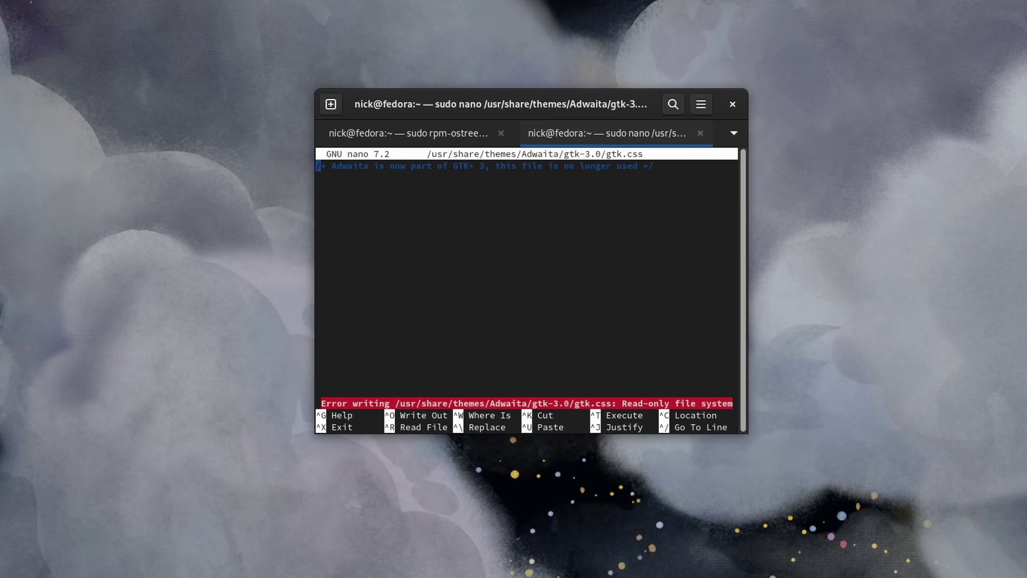
triple_click(491, 401)
left_click(544, 405)
double_click(544, 405)
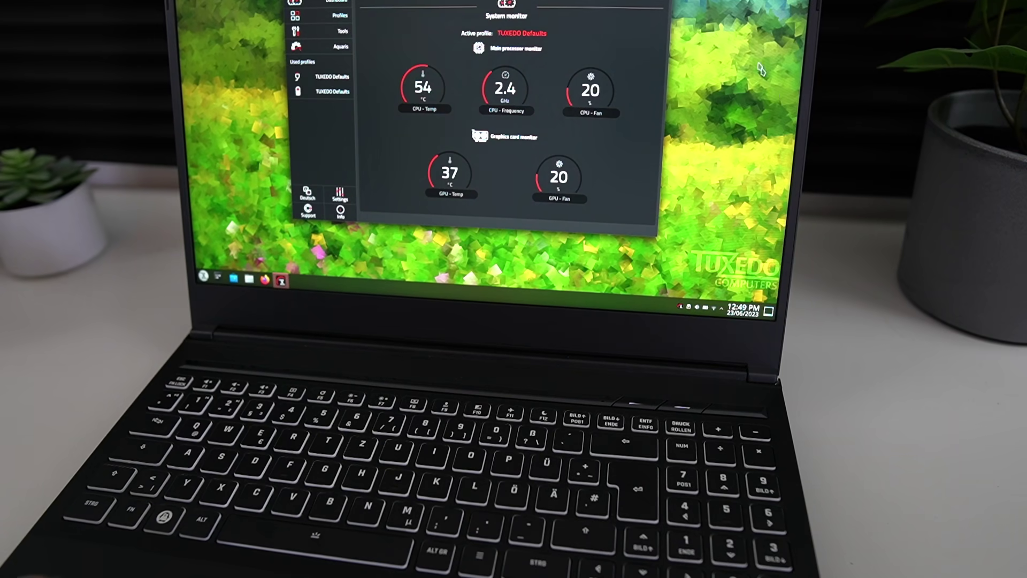
- Move the TUXEDO Control Center system monitor window slightly lower and to the right
mouse_move(543, 0)
left_mouse_down()
mouse_move(568, 1)
mouse_move(554, 7)
left_mouse_up()
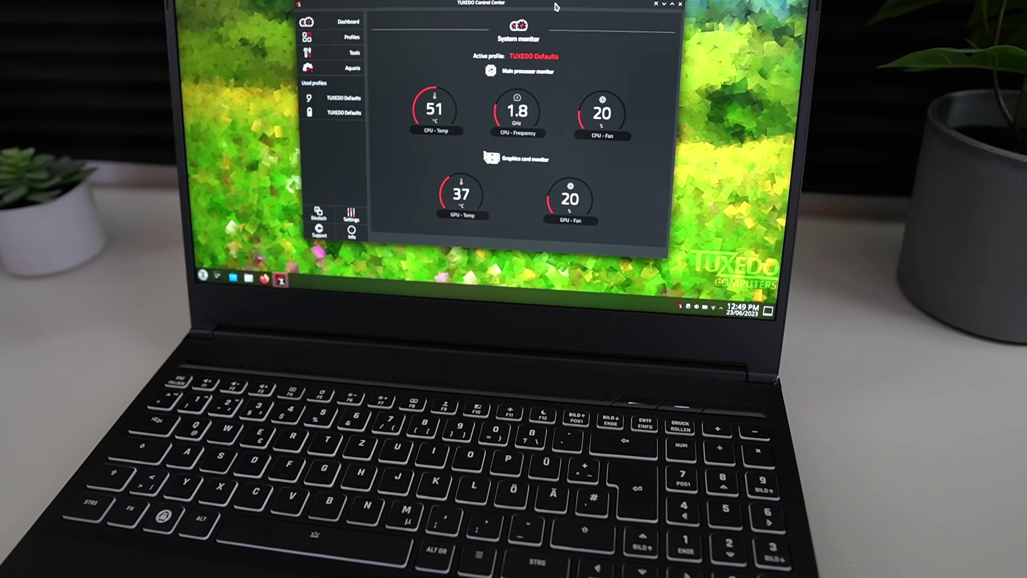